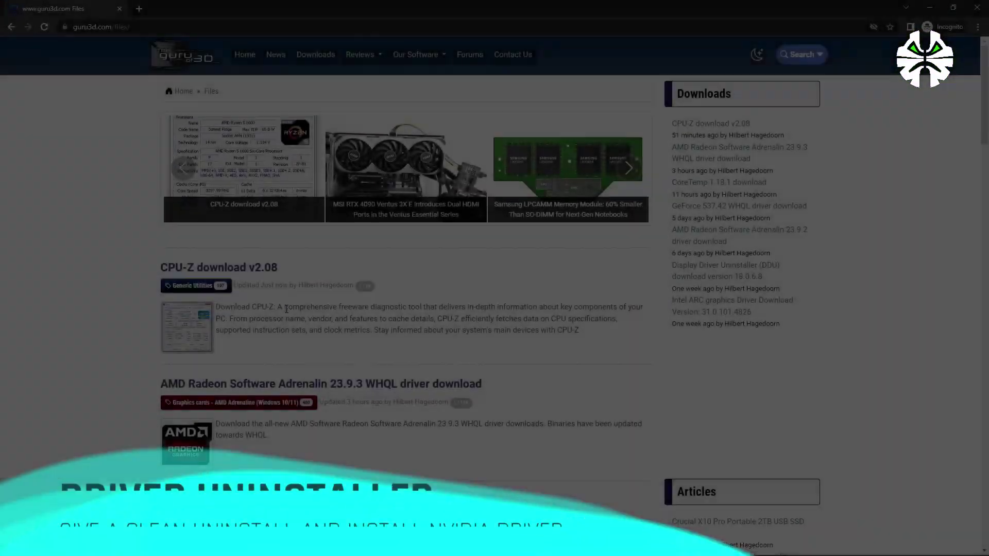
Find Display Driver Uninstaller (DDU) version 18.0.6.8 in the Guru3D files list and open its download.
{"action": "scroll", "coordinate": [286, 309], "scroll_direction": "down", "scroll_amount": 10}
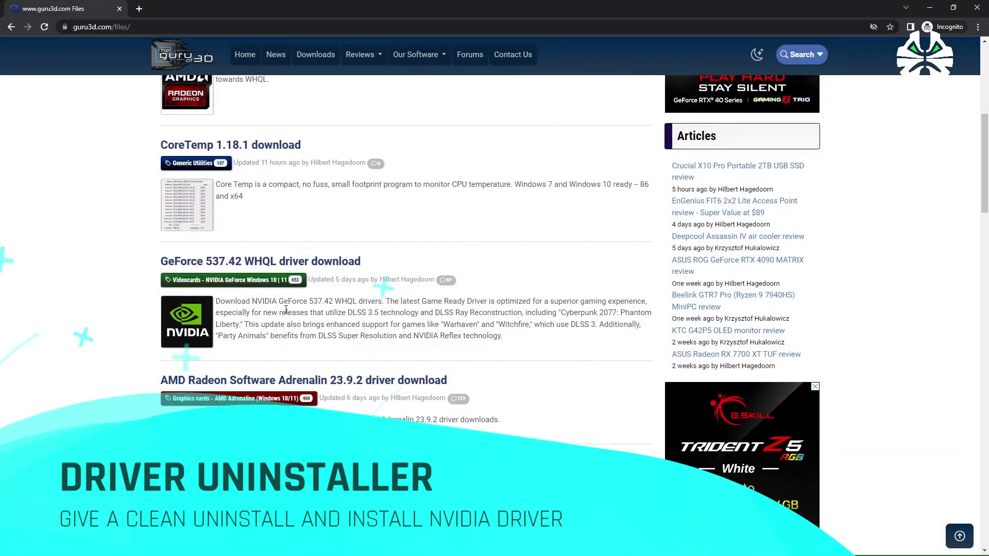
{"action": "scroll", "coordinate": [286, 309], "scroll_direction": "up", "scroll_amount": 3}
{"action": "scroll", "coordinate": [286, 309], "scroll_direction": "down", "scroll_amount": 4}
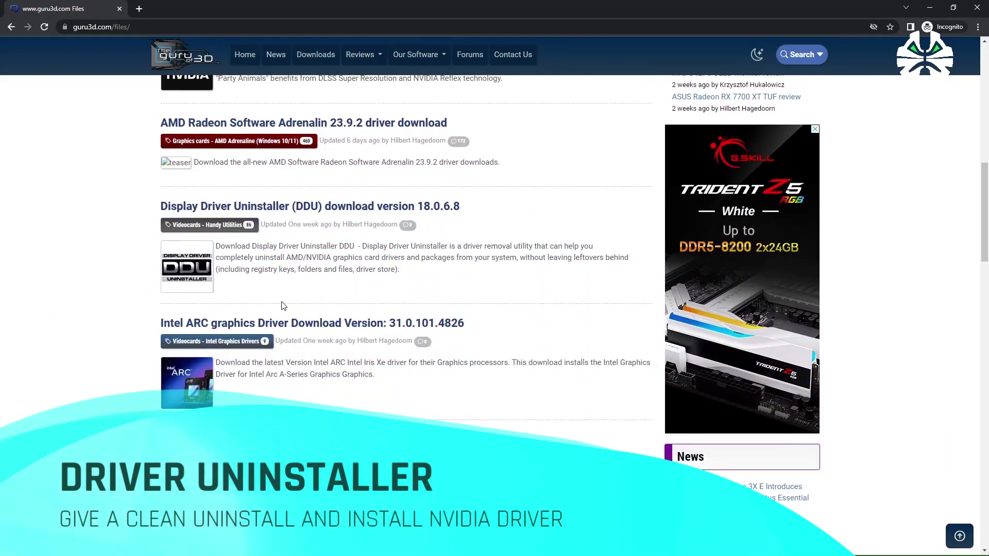
{"action": "left_click", "coordinate": [430, 204]}
{"action": "left_click", "coordinate": [626, 428]}
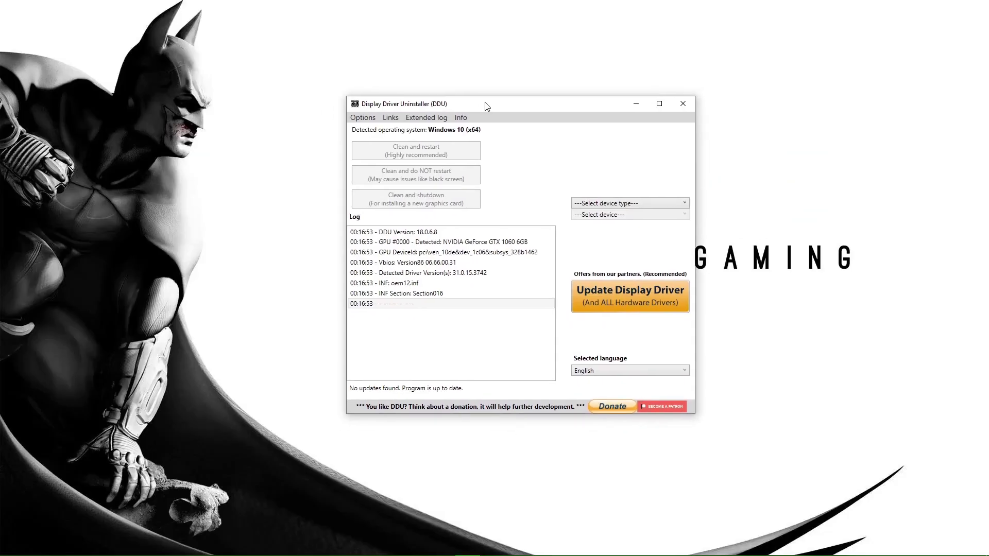
In Display Driver Uninstaller, choose GPU as the device type and NVIDIA as the device.
{"action": "left_click_drag", "start_coordinate": [486, 107], "coordinate": [399, 119]}
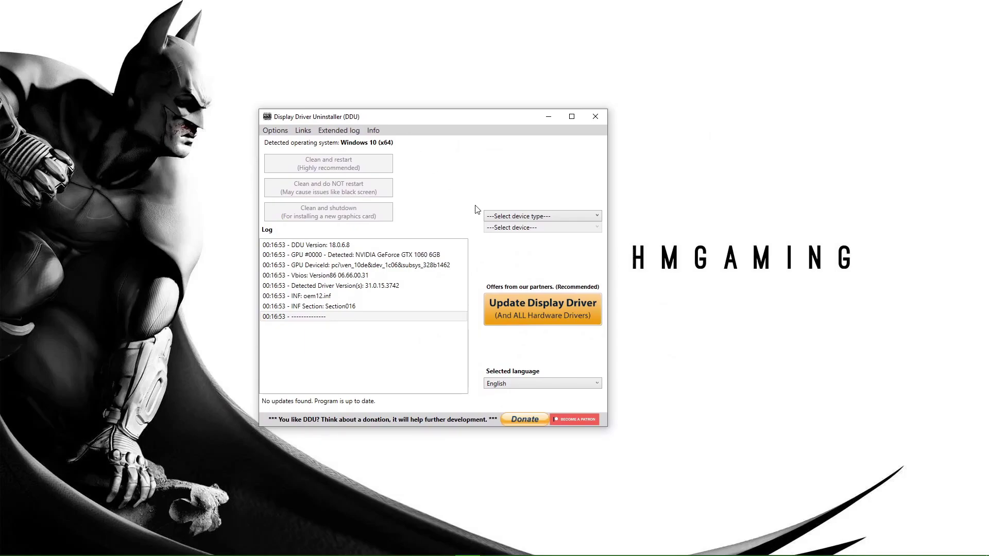
{"action": "left_click", "coordinate": [519, 216]}
{"action": "left_click", "coordinate": [502, 248]}
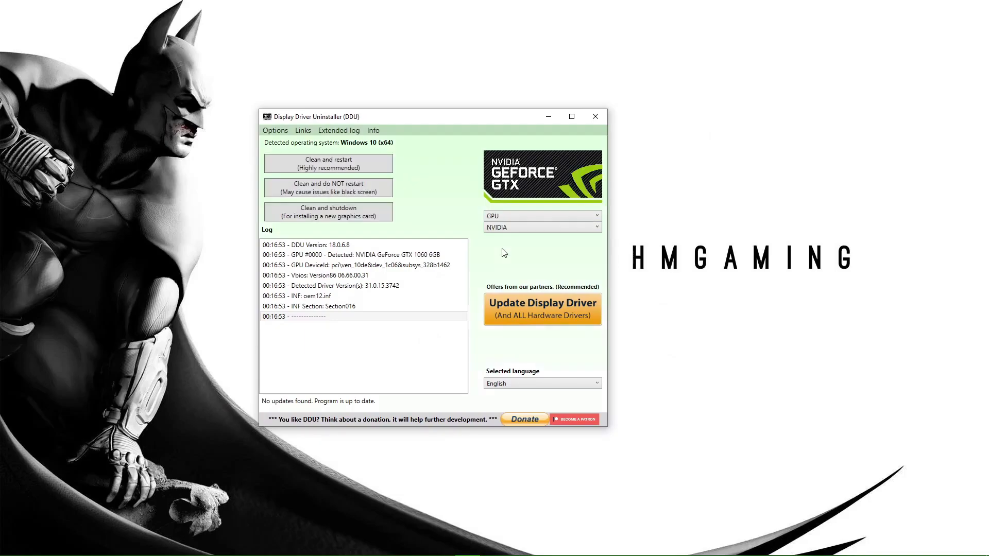
{"action": "left_click", "coordinate": [509, 227]}
{"action": "left_click", "coordinate": [506, 230]}
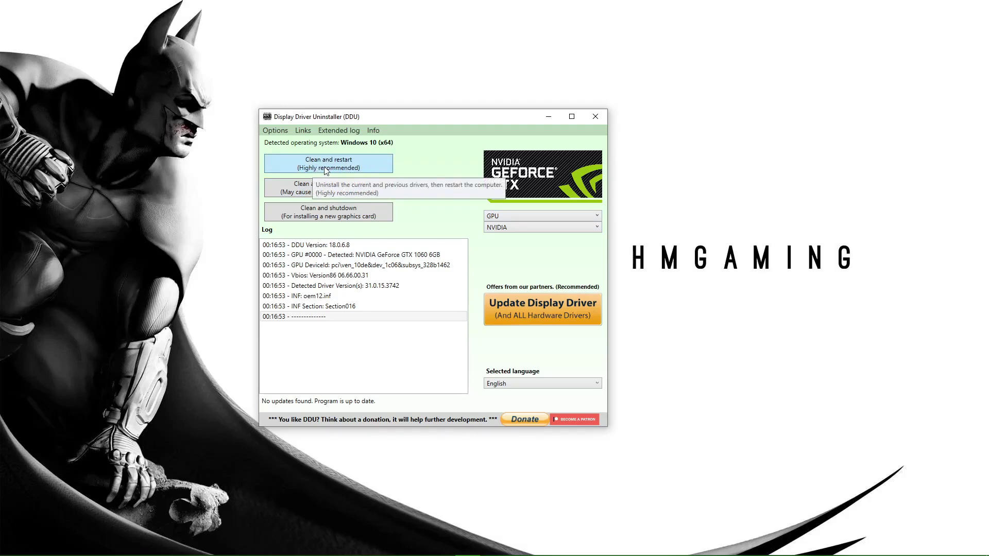
Review the driver removal options and start the recommended clean and restart for the NVIDIA driver.
{"action": "left_click", "coordinate": [276, 131]}
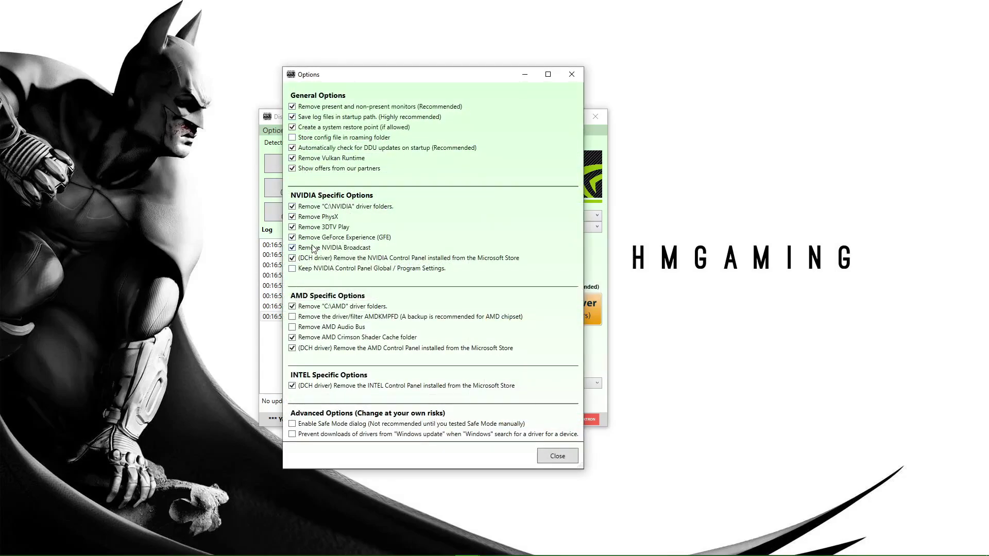
{"action": "key", "text": "Escape"}
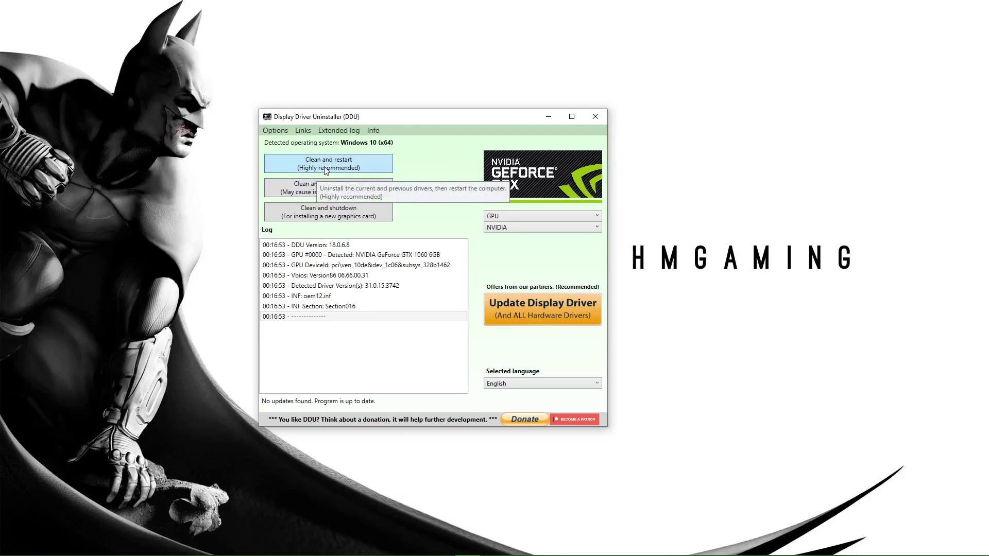
{"action": "left_click", "coordinate": [326, 171]}
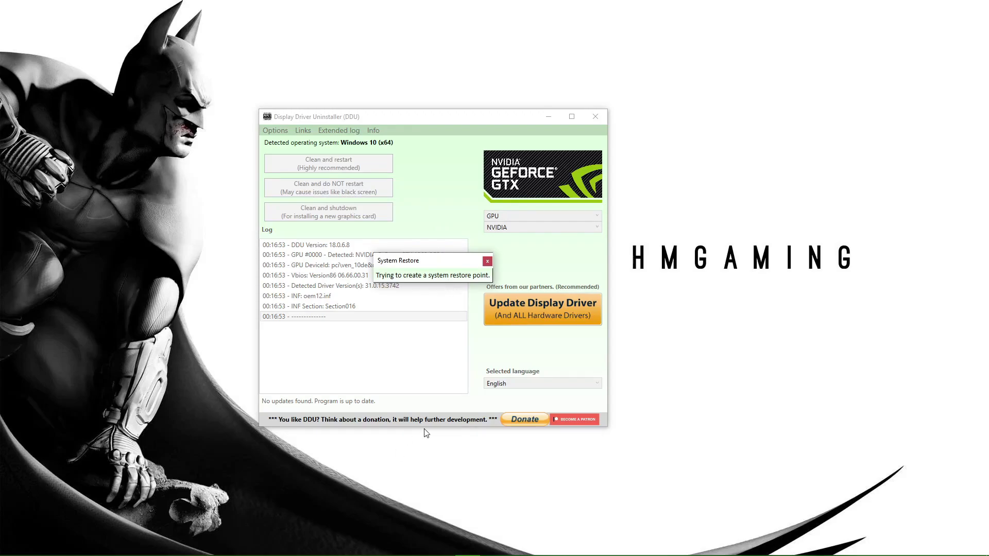
{"action": "left_click_drag", "start_coordinate": [406, 274], "coordinate": [646, 127]}
{"action": "right_click", "coordinate": [652, 184]}
{"action": "left_click", "coordinate": [689, 212]}
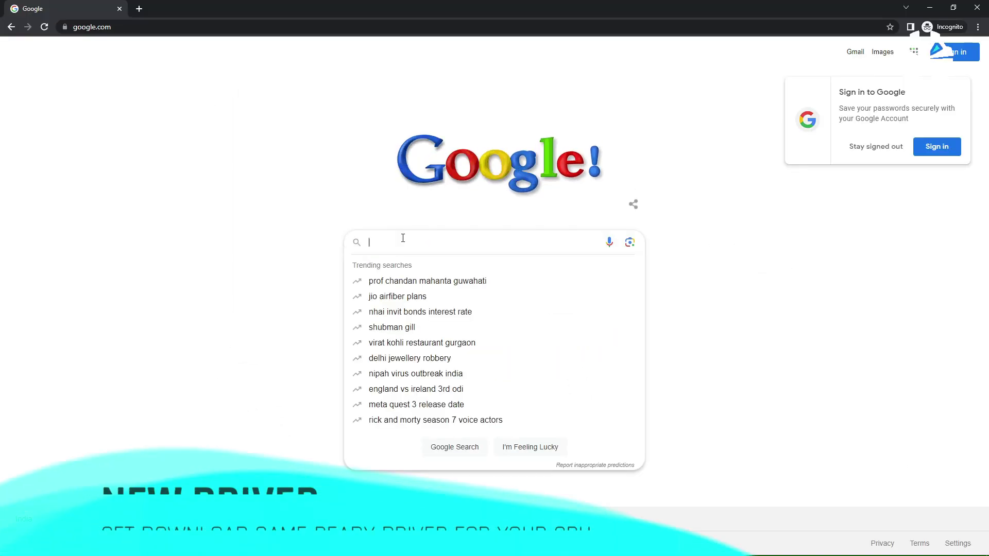
Search Google for "nvidia driver download" and open NVIDIA's official driver download page.
{"action": "type", "text": "nv"}
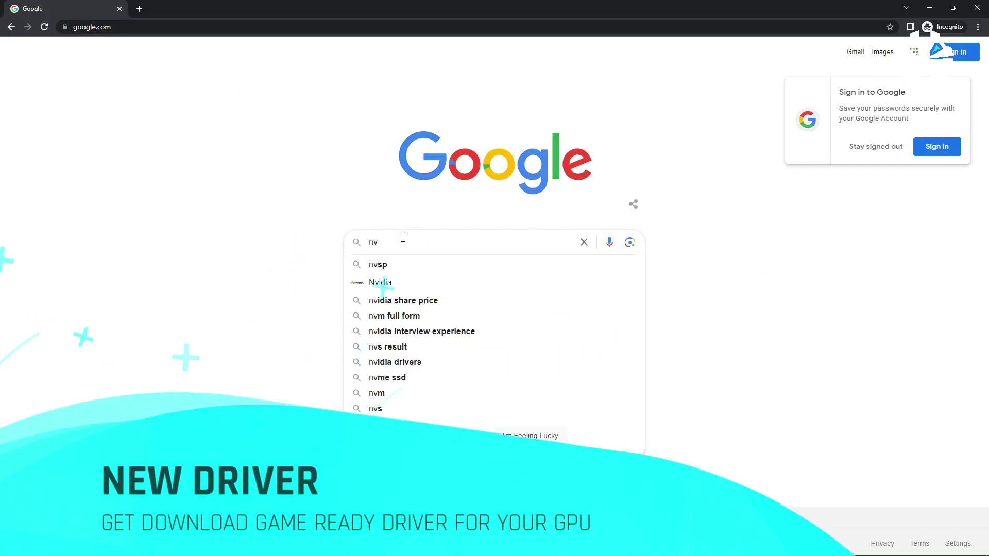
{"action": "type", "text": "idia driver download"}
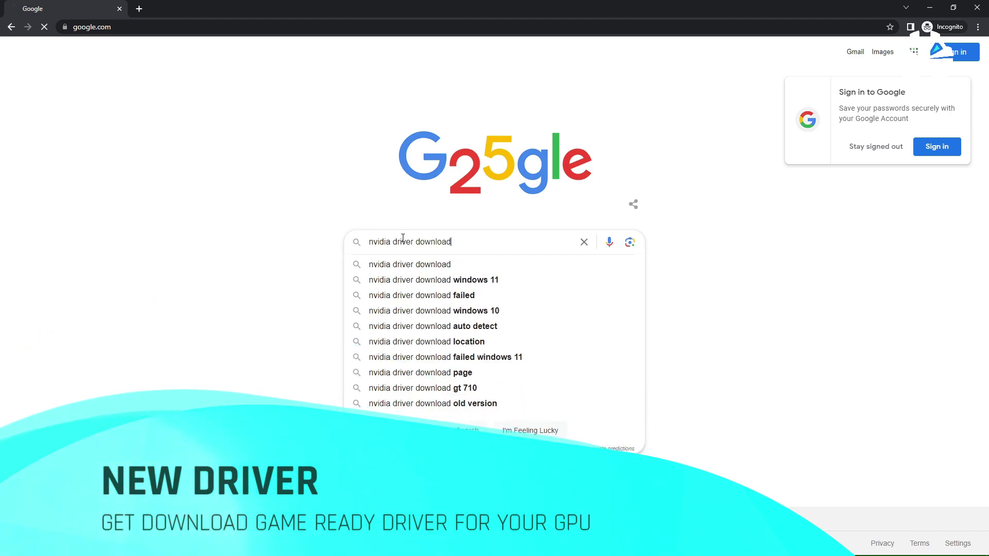
{"action": "key", "text": "Return"}
{"action": "left_click", "coordinate": [155, 149]}
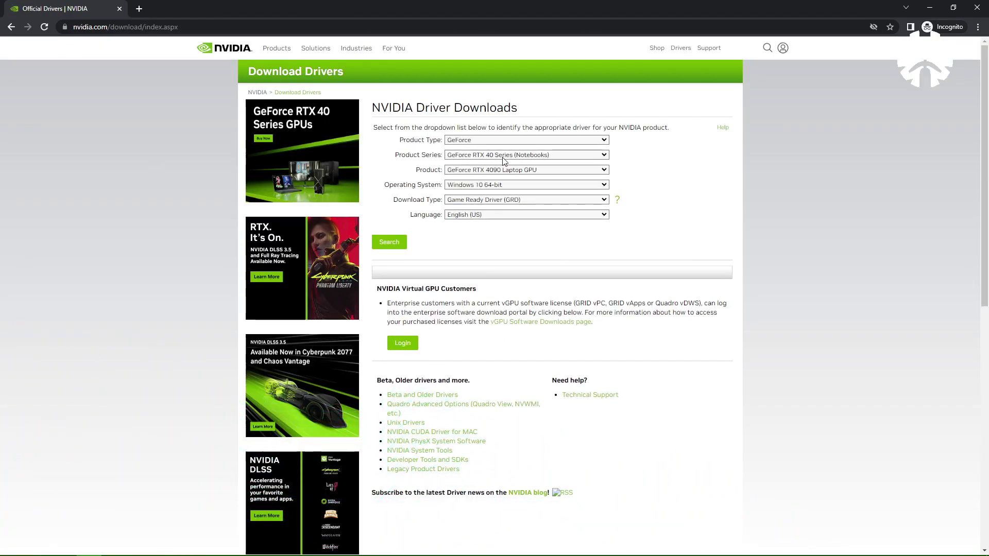
Choose GeForce 10 Series as the product series and GeForce GTX 1060 as the product.
{"action": "left_click", "coordinate": [517, 154]}
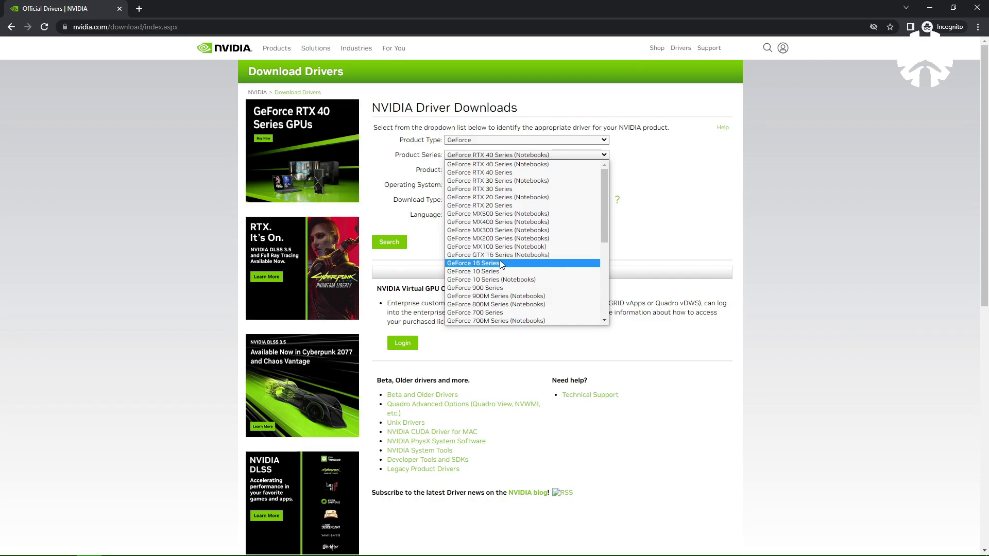
{"action": "left_click", "coordinate": [497, 272]}
{"action": "left_click", "coordinate": [496, 170]}
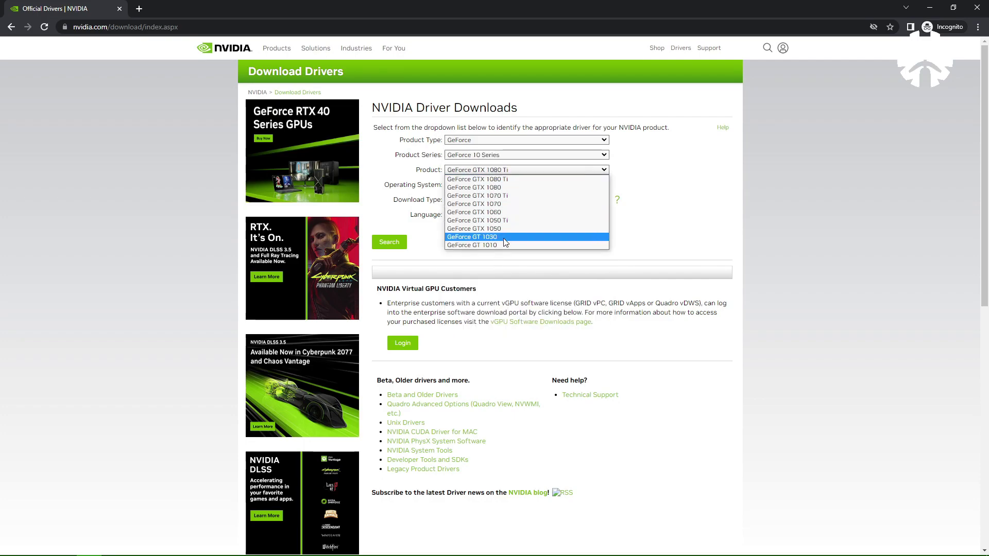
{"action": "left_click", "coordinate": [497, 179]}
{"action": "left_click", "coordinate": [497, 170]}
{"action": "left_click", "coordinate": [501, 180]}
{"action": "left_click", "coordinate": [508, 171]}
{"action": "left_click", "coordinate": [502, 212]}
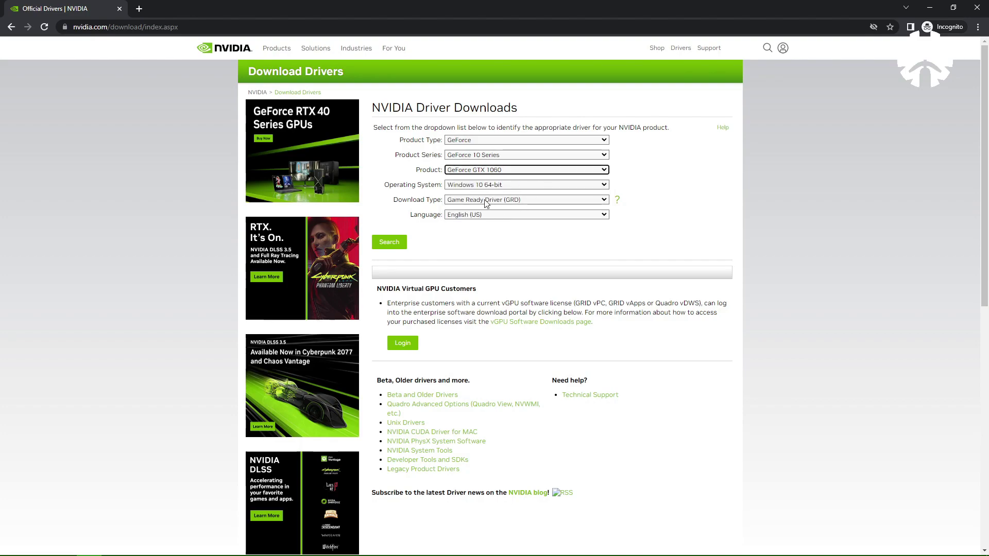
Search with Game Ready Driver (GRD) as the download type, and download the driver found.
{"action": "left_click", "coordinate": [474, 200]}
{"action": "left_click", "coordinate": [471, 209]}
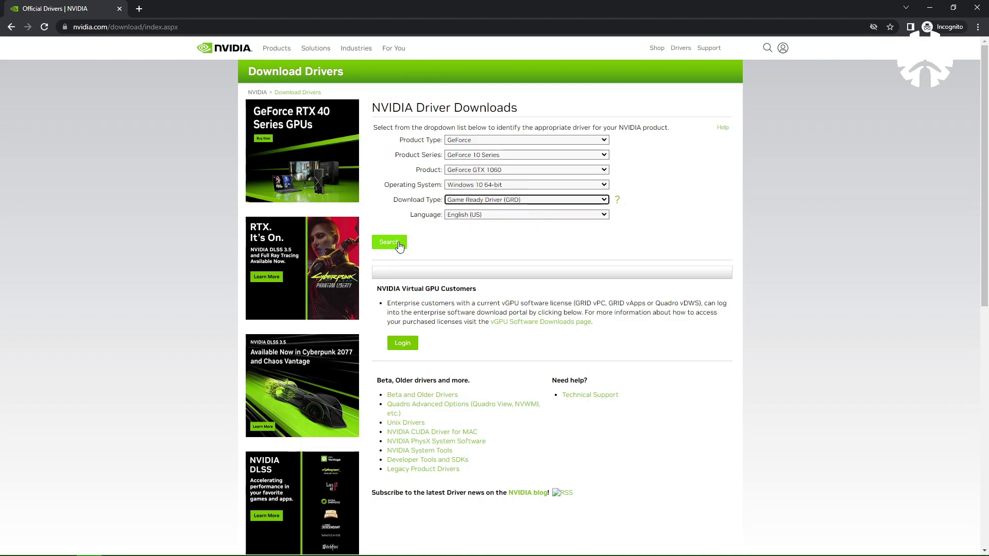
{"action": "left_click", "coordinate": [389, 242]}
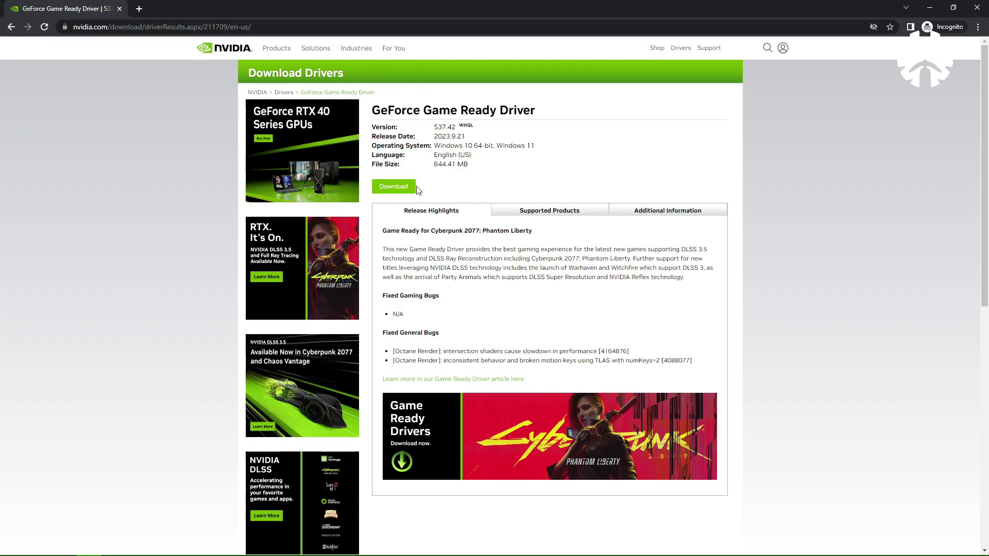
{"action": "left_click", "coordinate": [393, 187]}
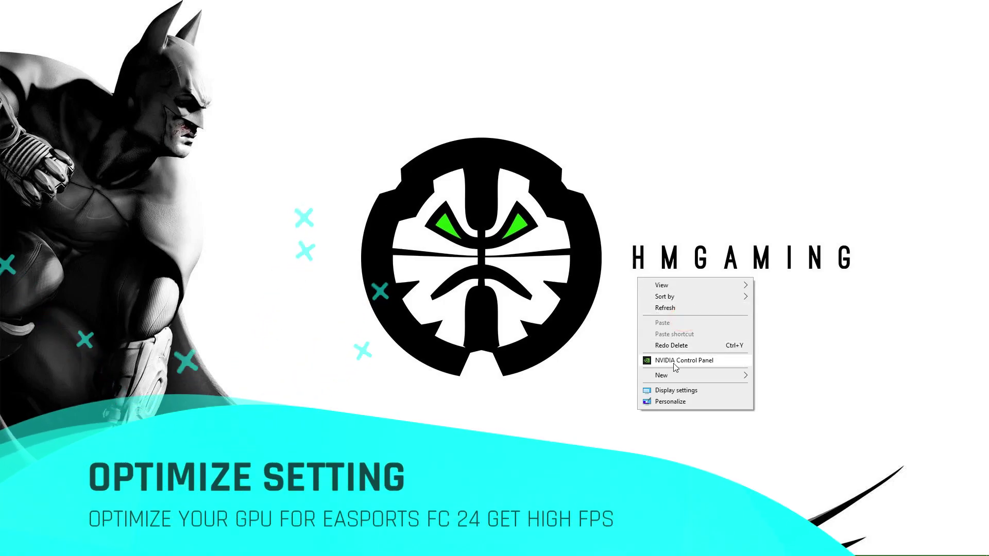
Open NVIDIA Control Panel and set the image settings to use my preference with emphasis on Balanced.
{"action": "left_click", "coordinate": [675, 361]}
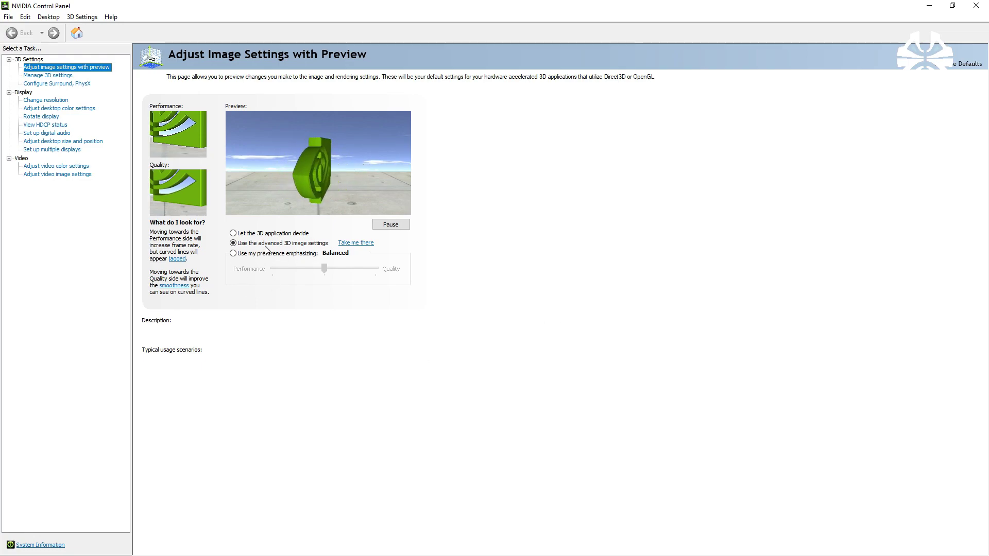
{"action": "left_click", "coordinate": [233, 252]}
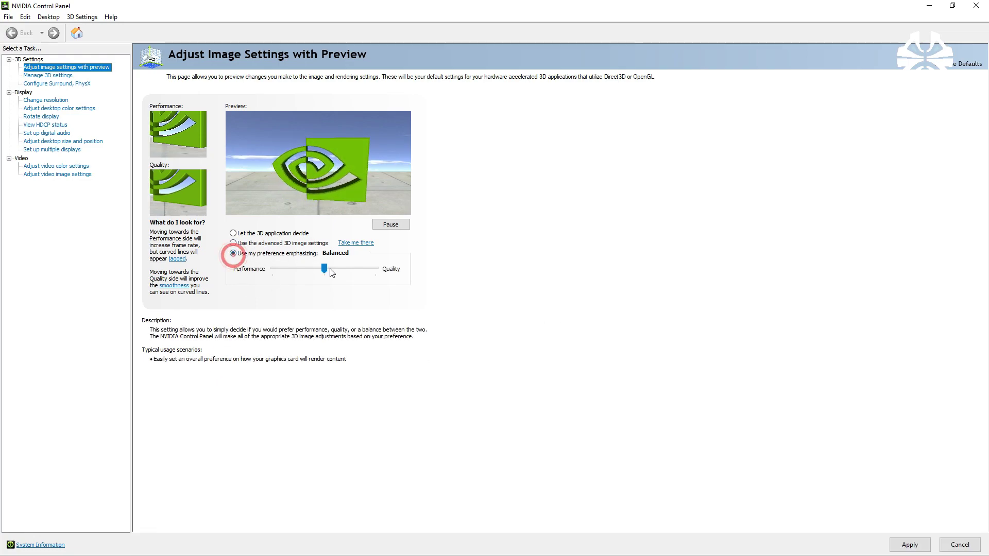
{"action": "mouse_move", "coordinate": [325, 267]}
{"action": "left_mouse_down"}
{"action": "mouse_move", "coordinate": [376, 270]}
{"action": "mouse_move", "coordinate": [329, 268]}
{"action": "left_mouse_up"}
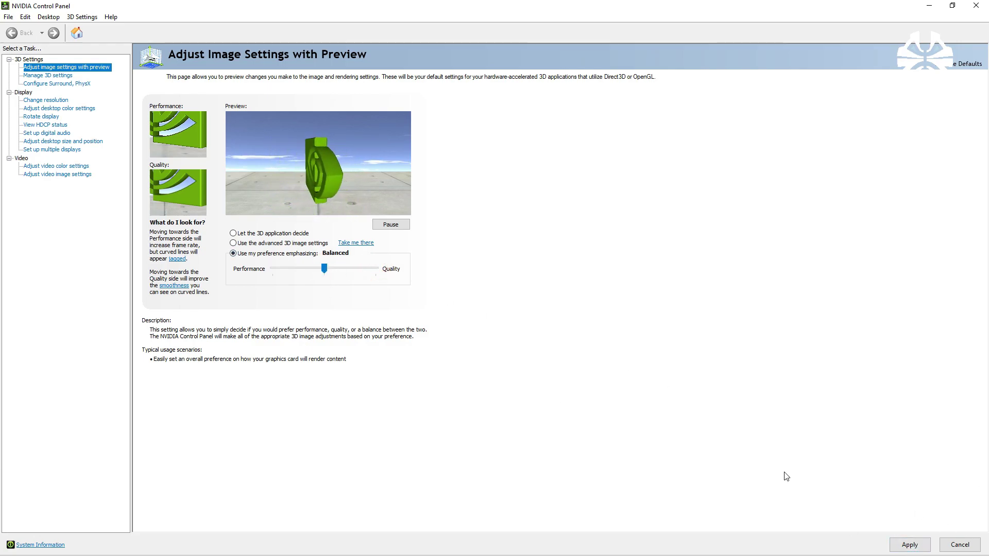
Open the program-specific settings under Manage 3D settings.
{"action": "left_click", "coordinate": [55, 79]}
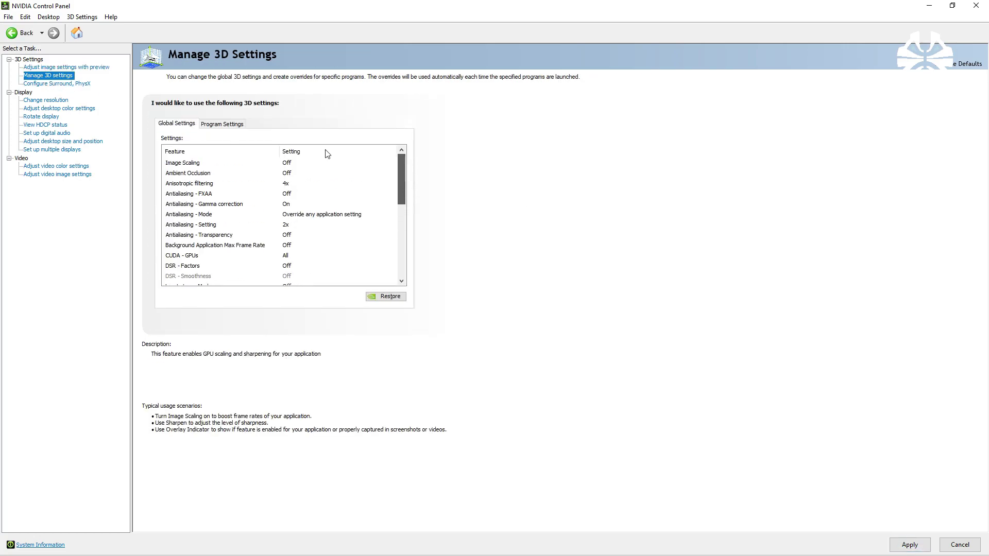
{"action": "left_click", "coordinate": [212, 125]}
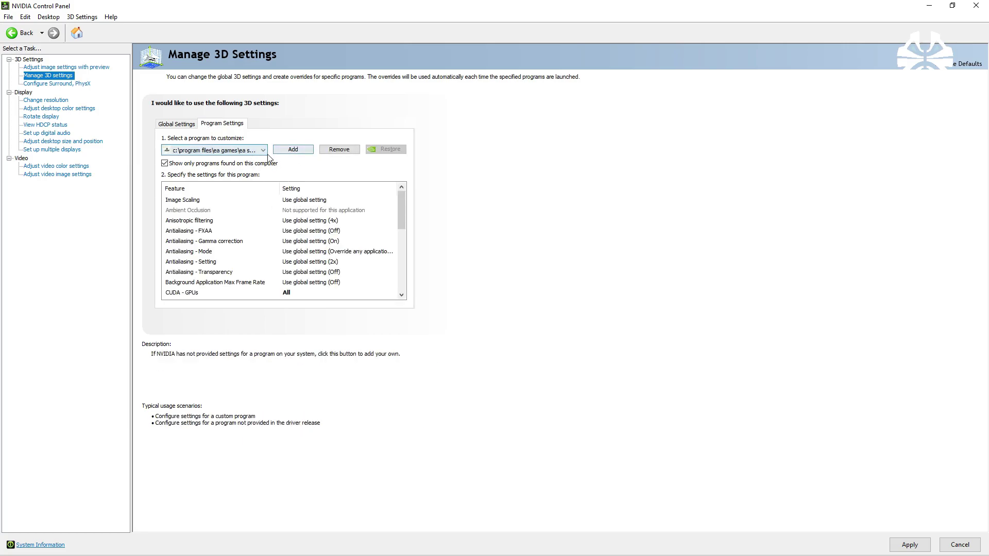
Try to add FC24.exe from the EA SPORTS FC 24 folder as a program to customize.
{"action": "left_click", "coordinate": [296, 150]}
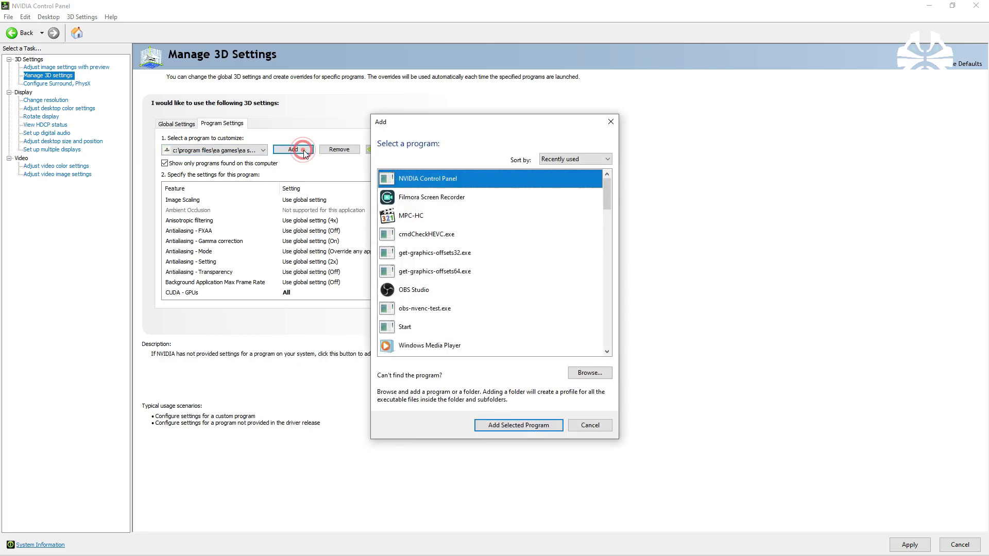
{"action": "left_click", "coordinate": [580, 370]}
{"action": "left_click", "coordinate": [451, 309]}
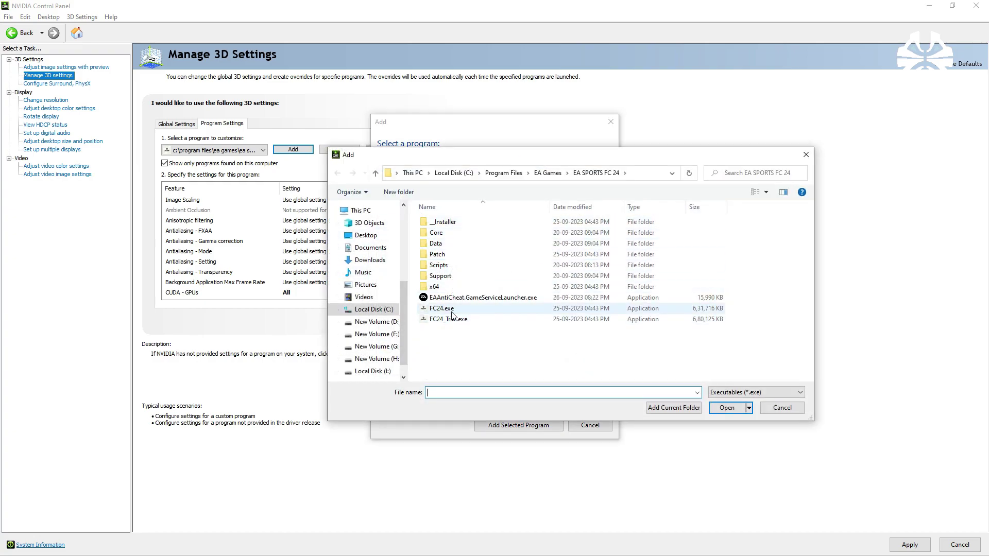
{"action": "left_click", "coordinate": [782, 408]}
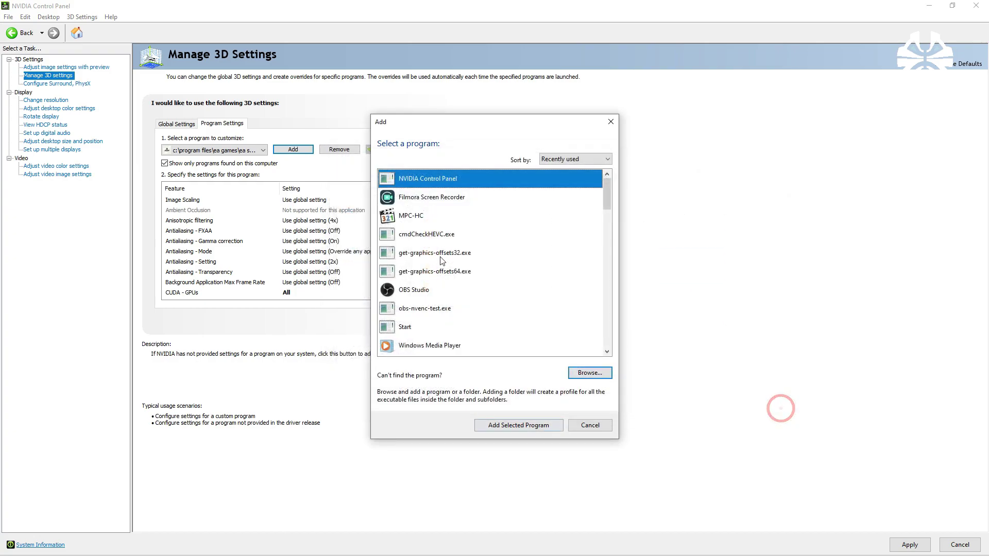
{"action": "left_click", "coordinate": [591, 424]}
Review the program's vertical sync, texture filtering and power management mode settings, including the available power options.
{"action": "scroll", "coordinate": [382, 204], "scroll_direction": "down", "scroll_amount": 5}
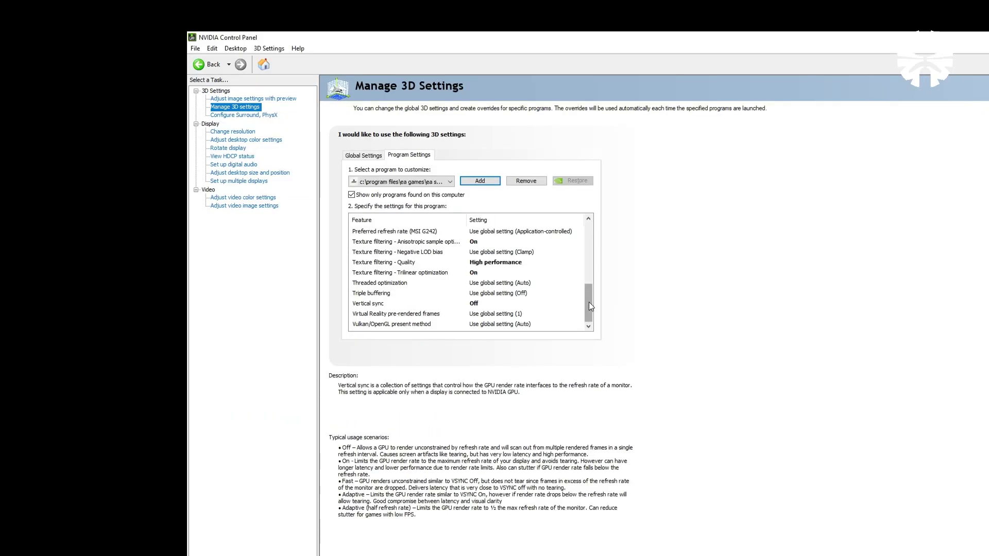
{"action": "left_click_drag", "start_coordinate": [401, 277], "coordinate": [401, 270]}
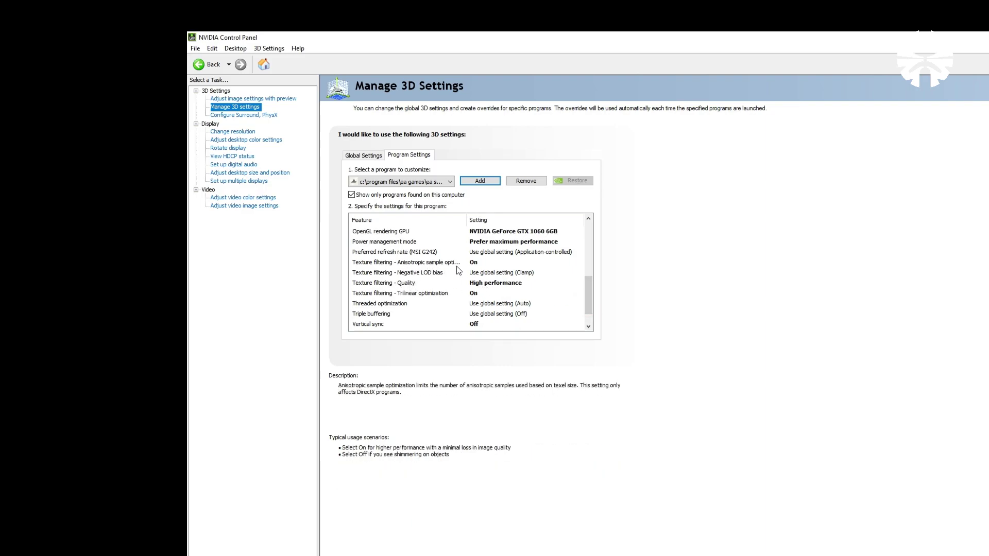
{"action": "left_click", "coordinate": [593, 288]}
{"action": "left_click_drag", "start_coordinate": [592, 291], "coordinate": [590, 280]}
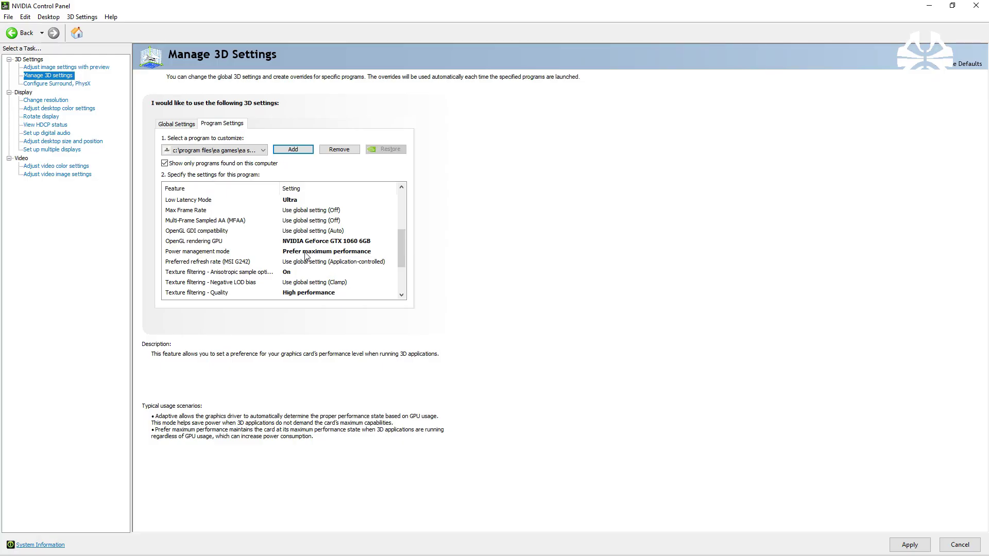
{"action": "left_click", "coordinate": [332, 252]}
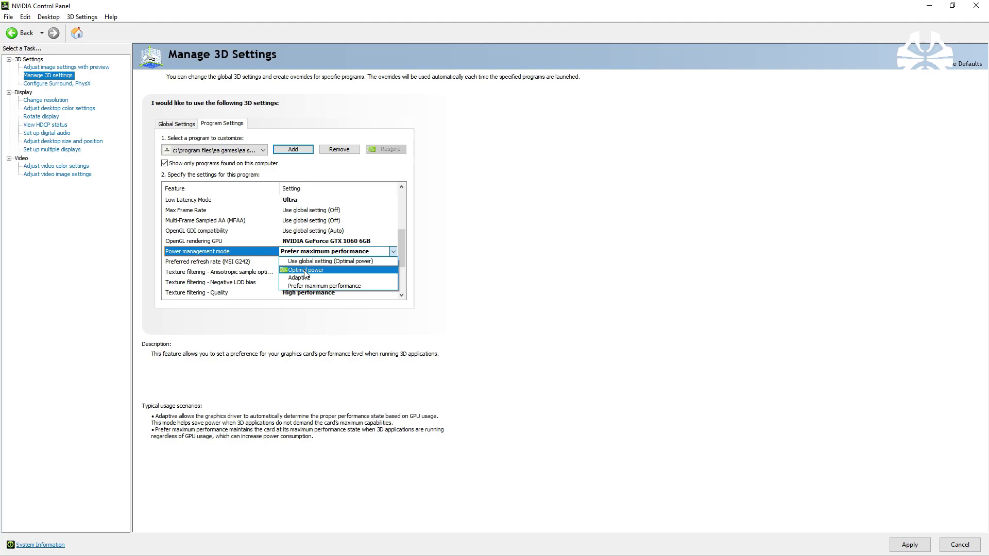
{"action": "left_click", "coordinate": [450, 266]}
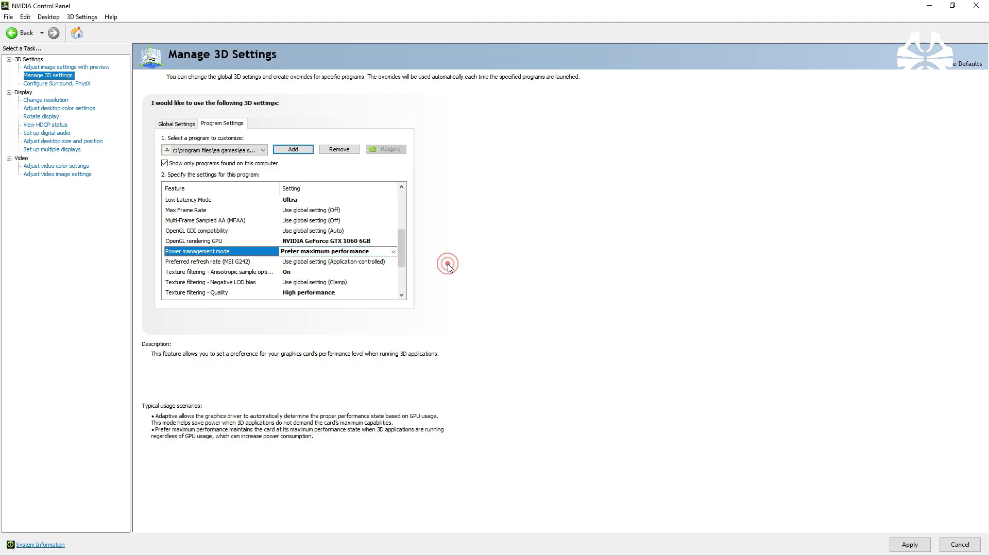
{"action": "left_click", "coordinate": [450, 265]}
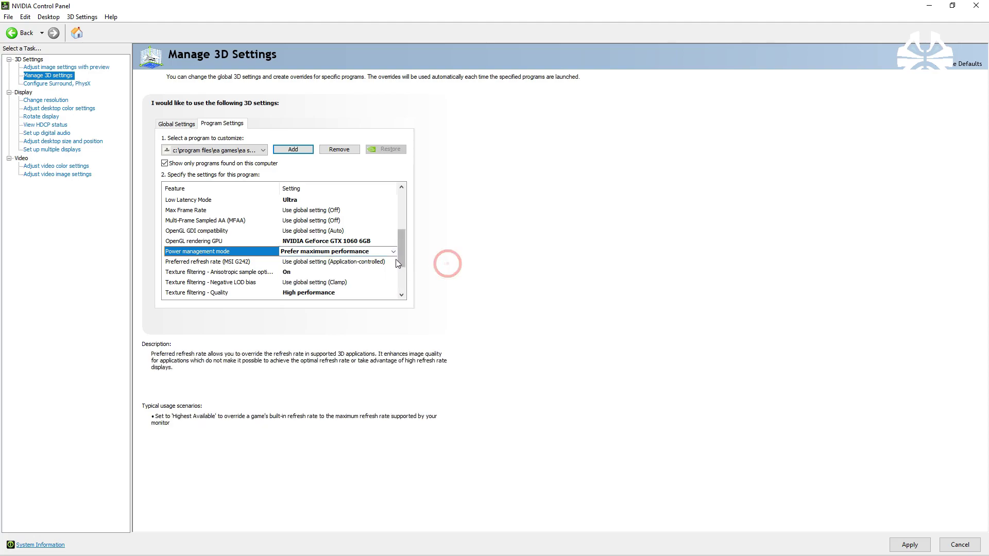
{"action": "left_click", "coordinate": [350, 255]}
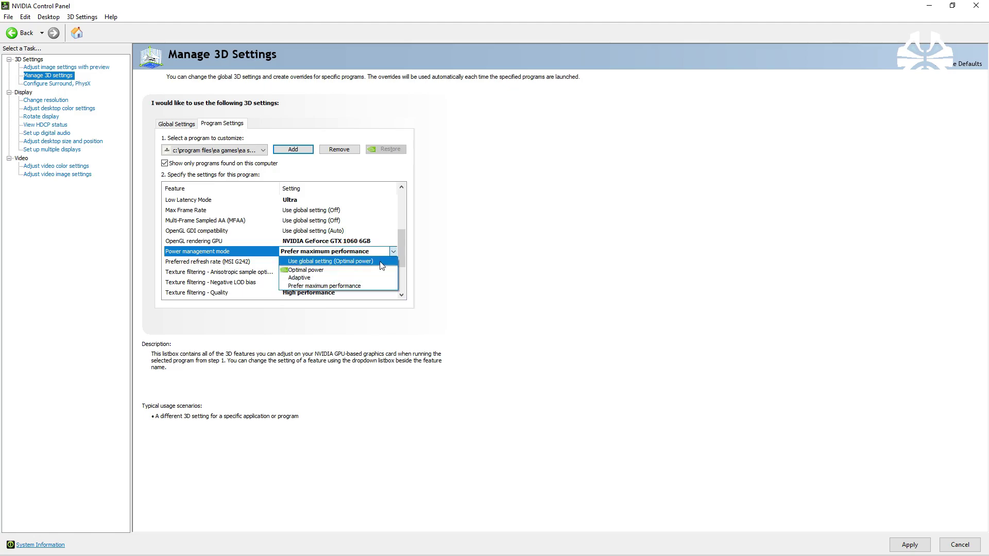
{"action": "left_click", "coordinate": [433, 278]}
Set Low Latency Mode to Ultra in the game's program settings.
{"action": "scroll", "coordinate": [340, 242], "scroll_direction": "up", "scroll_amount": 2}
{"action": "left_click", "coordinate": [295, 241]}
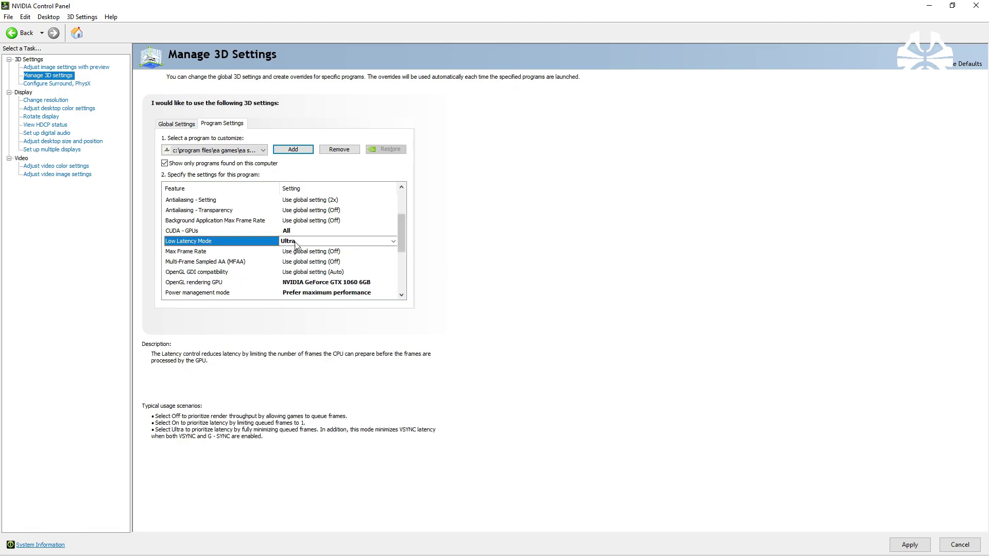
{"action": "left_click", "coordinate": [294, 241]}
{"action": "left_click", "coordinate": [309, 267]}
{"action": "scroll", "coordinate": [361, 242], "scroll_direction": "up", "scroll_amount": 2}
{"action": "left_click_drag", "start_coordinate": [401, 209], "coordinate": [401, 237]}
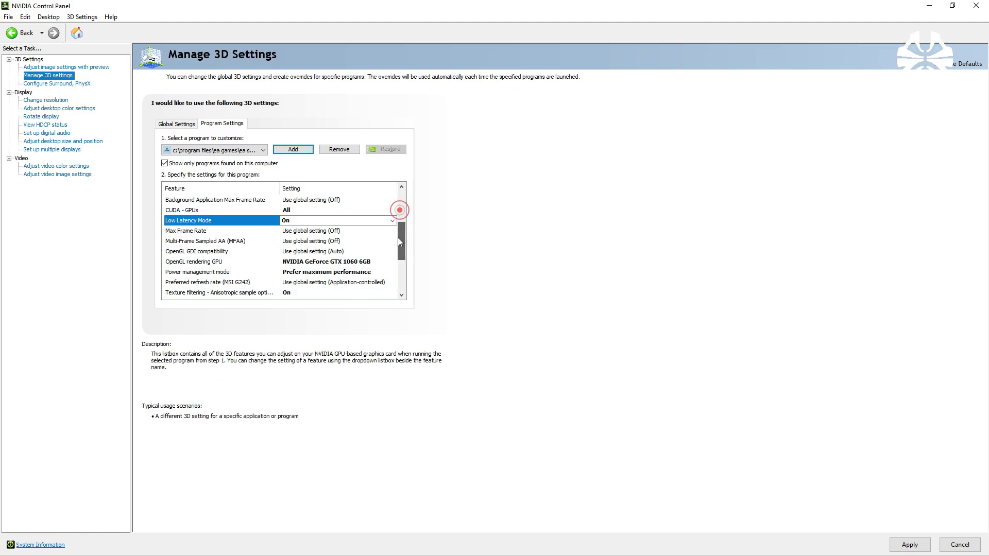
{"action": "left_click", "coordinate": [299, 222]}
{"action": "left_click", "coordinate": [295, 256]}
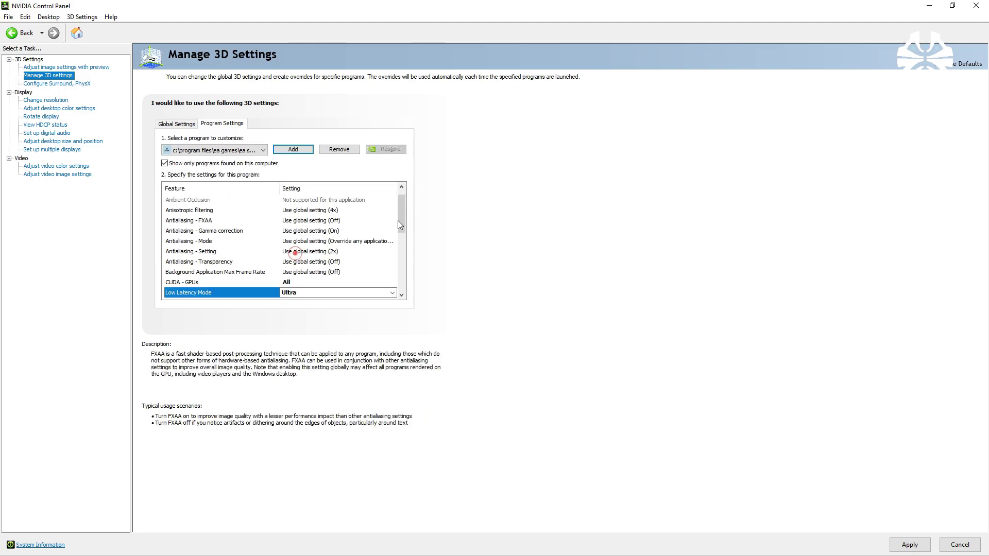
Open Configure Surround, PhysX and select NVIDIA GeForce GTX 1060 6GB as the PhysX processor.
{"action": "left_click_drag", "start_coordinate": [401, 260], "coordinate": [327, 158]}
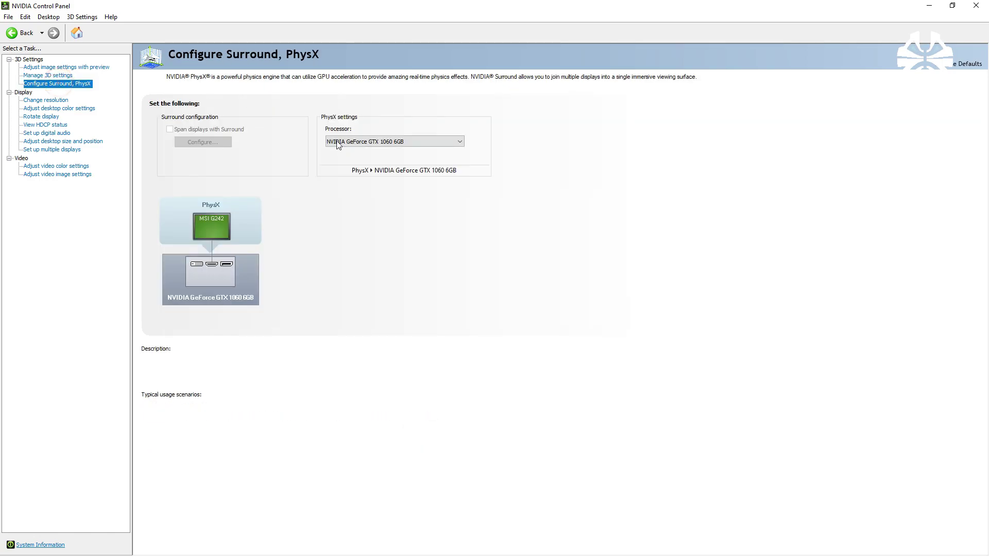
{"action": "left_click", "coordinate": [340, 141]}
{"action": "left_click", "coordinate": [349, 172]}
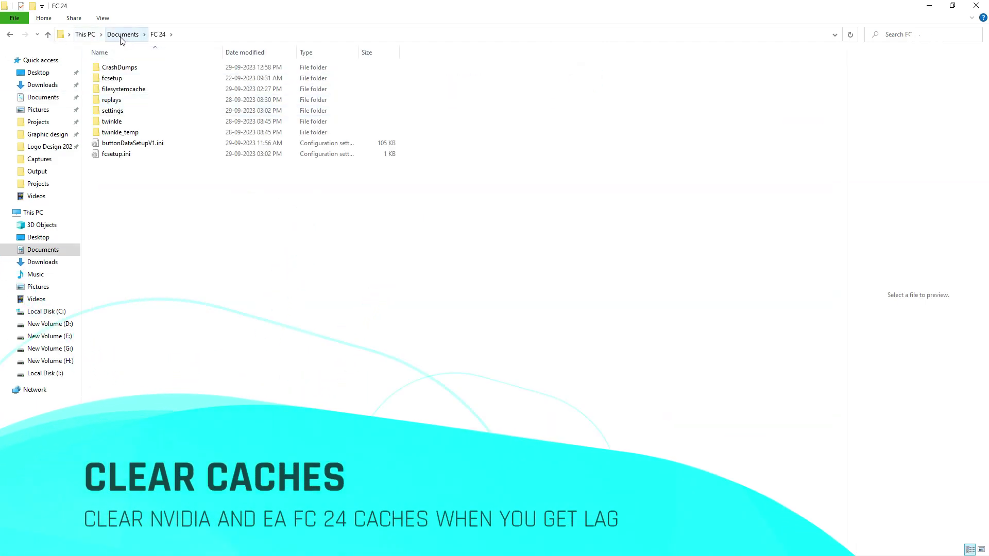
Delete the CrashDumps and filesystemcache folders from the FC 24 folder in Documents.
{"action": "left_click", "coordinate": [108, 144]}
{"action": "left_click", "coordinate": [110, 155], "text": "shift"}
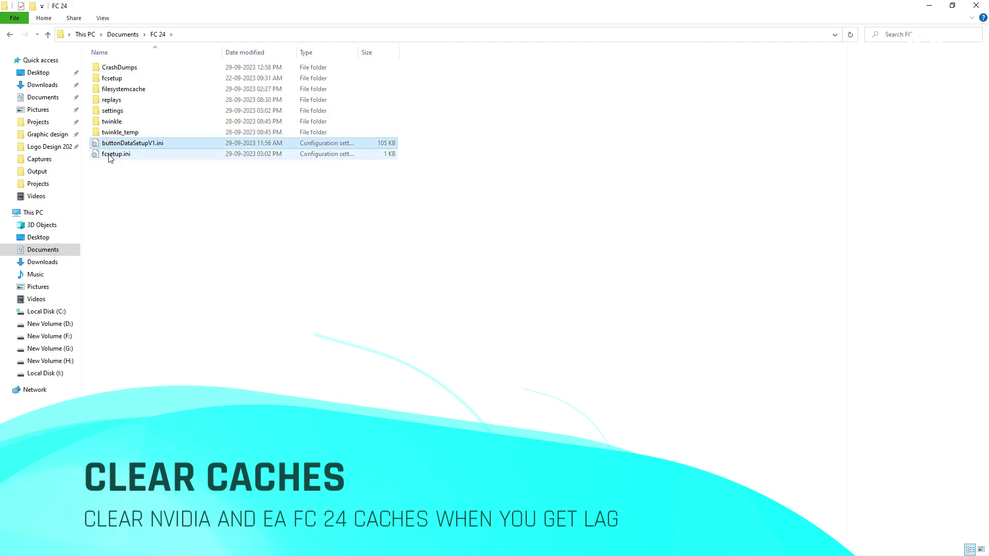
{"action": "left_click", "coordinate": [108, 154]}
{"action": "left_click", "coordinate": [122, 91]}
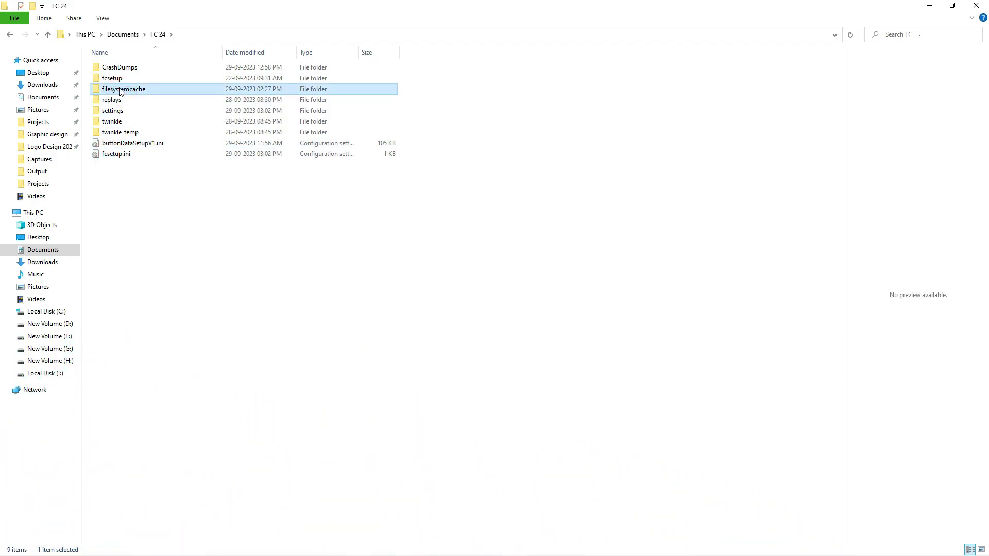
{"action": "left_click", "coordinate": [119, 70]}
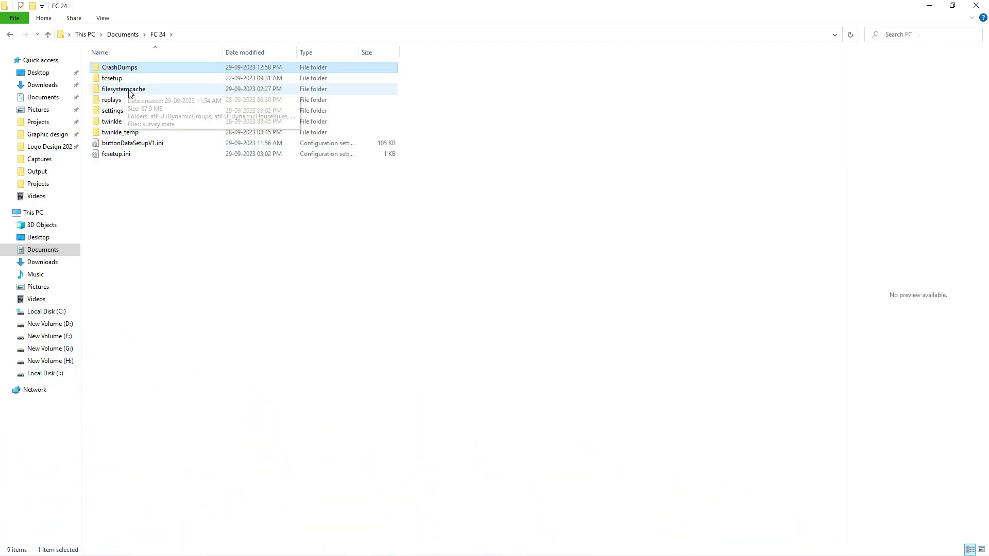
{"action": "left_click", "coordinate": [129, 91], "text": "ctrl"}
{"action": "right_click", "coordinate": [131, 69]}
{"action": "left_click", "coordinate": [163, 249]}
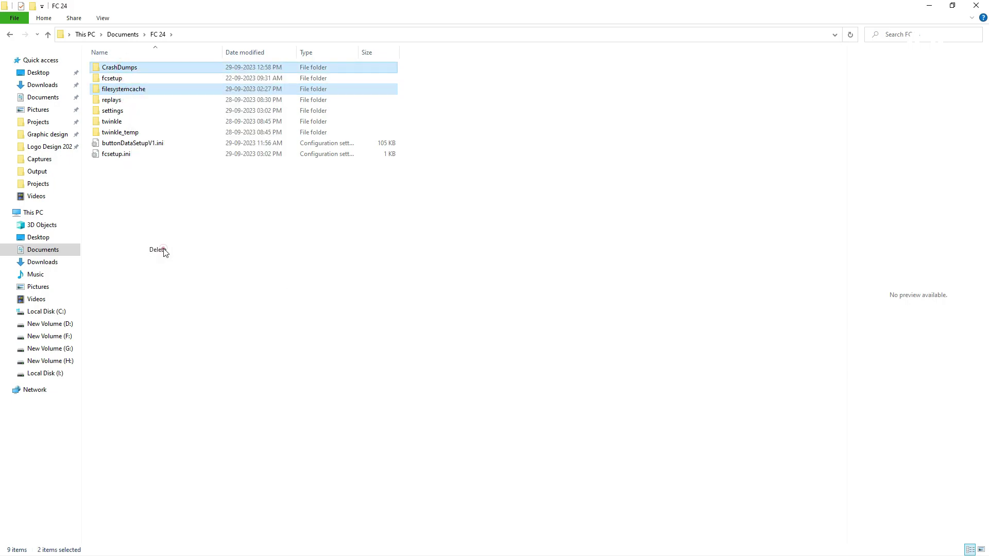
Delete the twinkle_temp folder from the FC 24 folder.
{"action": "left_click", "coordinate": [123, 110]}
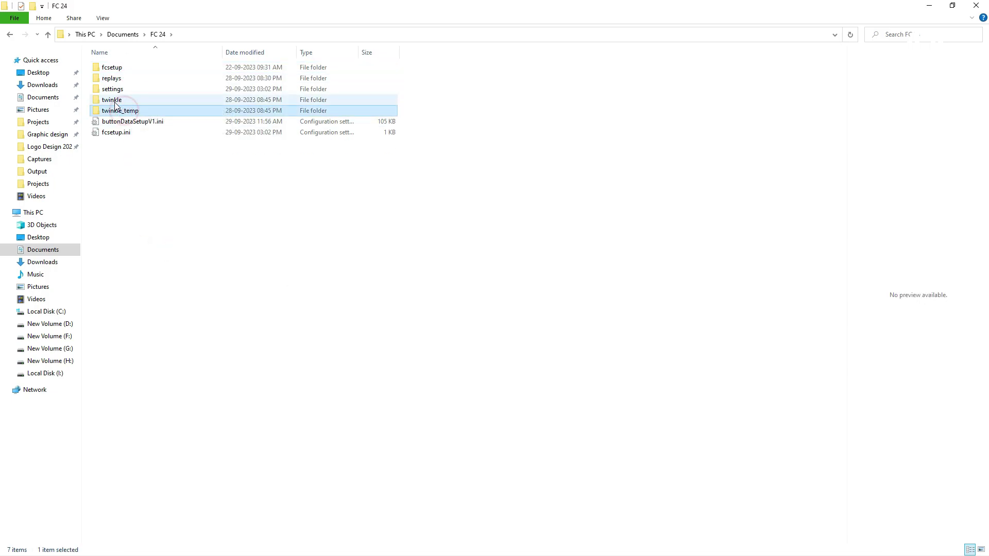
{"action": "right_click", "coordinate": [120, 109]}
{"action": "left_click", "coordinate": [143, 322]}
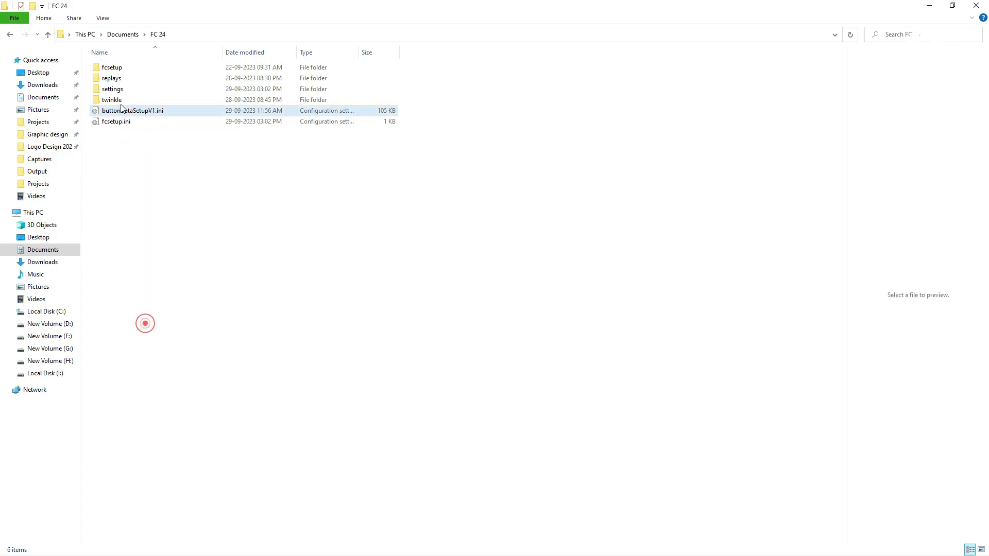
Look inside the replays and settings folders and return to the FC 24 folder.
{"action": "left_click", "coordinate": [118, 81]}
{"action": "double_click", "coordinate": [119, 79]}
{"action": "left_click", "coordinate": [10, 35]}
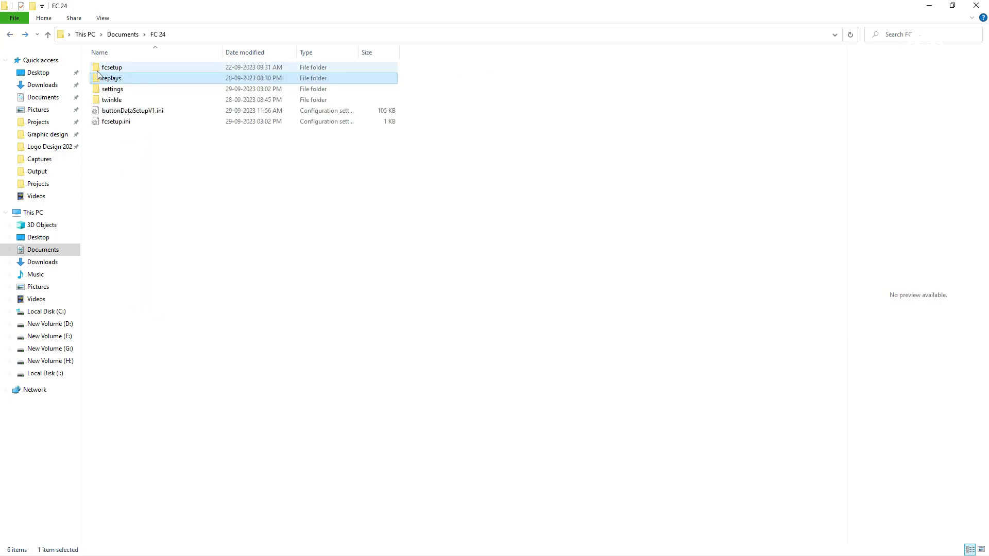
{"action": "double_click", "coordinate": [124, 90]}
{"action": "left_click", "coordinate": [10, 35]}
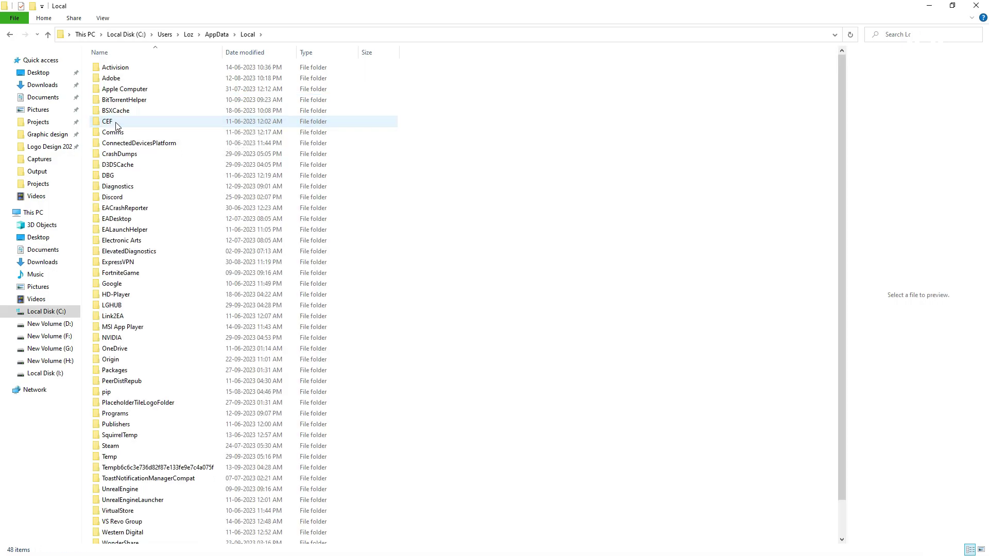
Try to delete the NVIDIA folder from the AppData Local folder.
{"action": "left_click", "coordinate": [116, 207]}
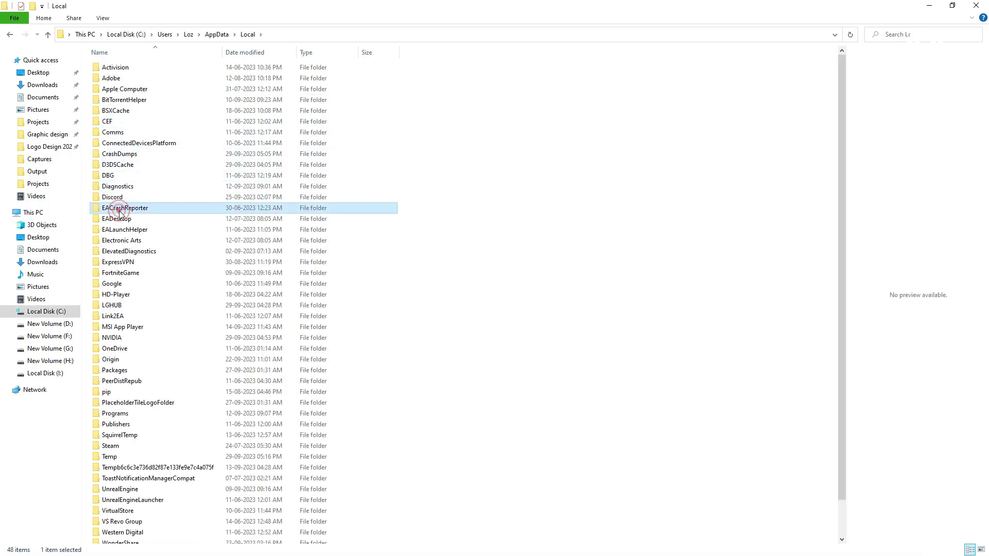
{"action": "scroll", "coordinate": [123, 258], "scroll_direction": "down", "scroll_amount": 2}
{"action": "left_click", "coordinate": [122, 300]}
{"action": "double_click", "coordinate": [123, 300]}
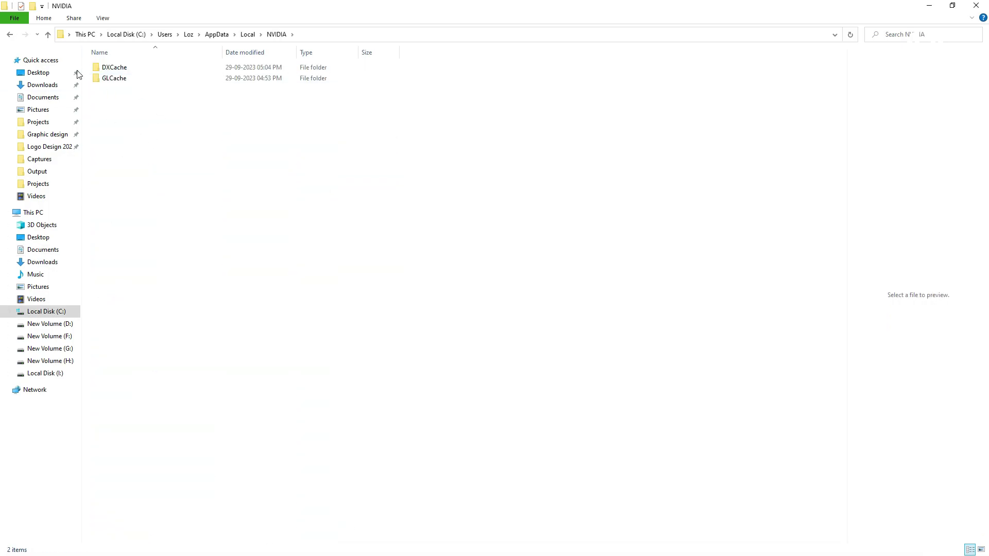
{"action": "key", "text": "alt+Left"}
{"action": "right_click", "coordinate": [124, 339]}
{"action": "left_click", "coordinate": [148, 303]}
{"action": "left_click", "coordinate": [511, 236]}
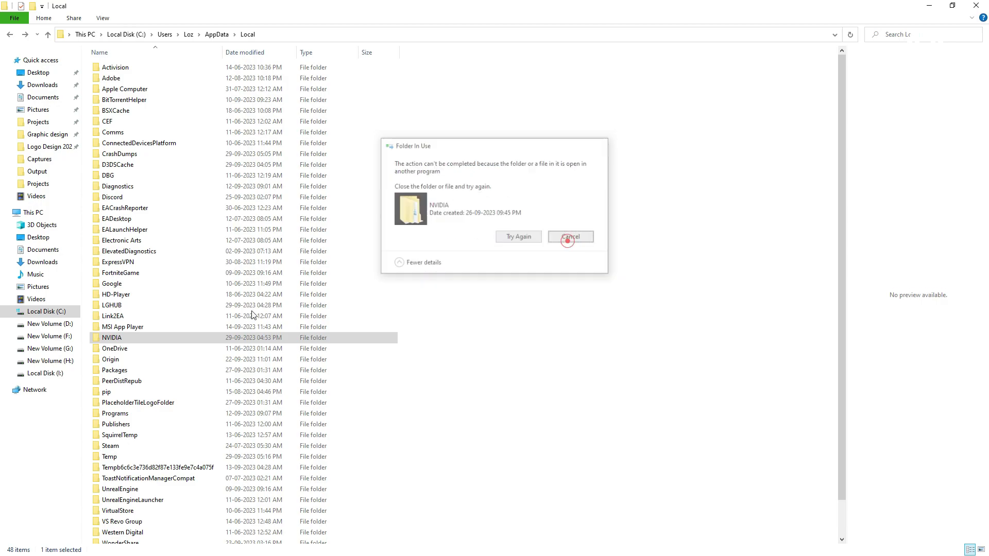
Delete all files in the NVIDIA DXCache folder, skipping the file that is in use.
{"action": "double_click", "coordinate": [145, 338]}
{"action": "double_click", "coordinate": [114, 67]}
{"action": "key", "text": "ctrl+a"}
{"action": "key", "text": "Delete"}
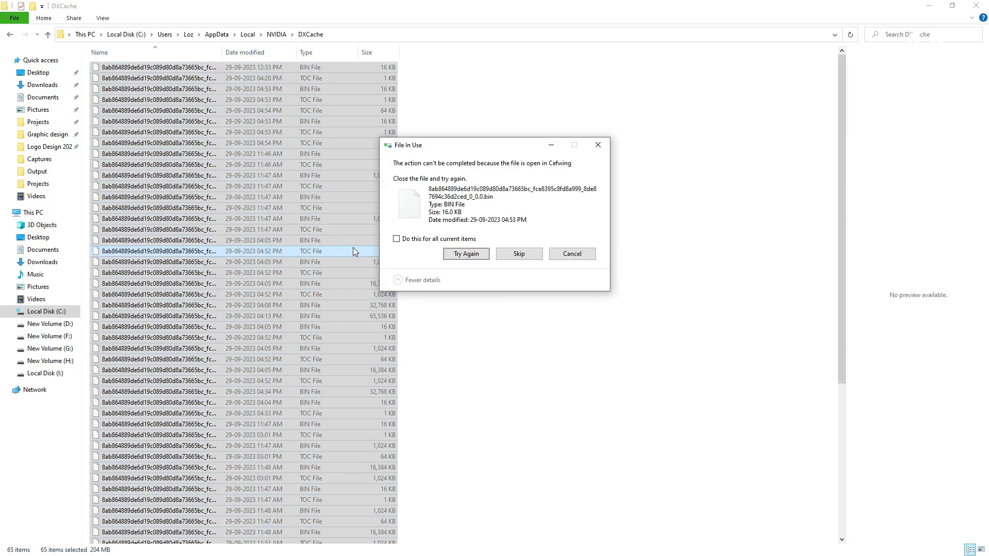
{"action": "left_click", "coordinate": [526, 251]}
Launch EAAntiCheat.Installer.exe from the __Installer\EAAntiCheat subfolder of the EA SPORTS FC 24 installation folder.
{"action": "left_click", "coordinate": [9, 34]}
{"action": "left_click", "coordinate": [126, 34]}
{"action": "double_click", "coordinate": [115, 154]}
{"action": "left_click", "coordinate": [146, 229]}
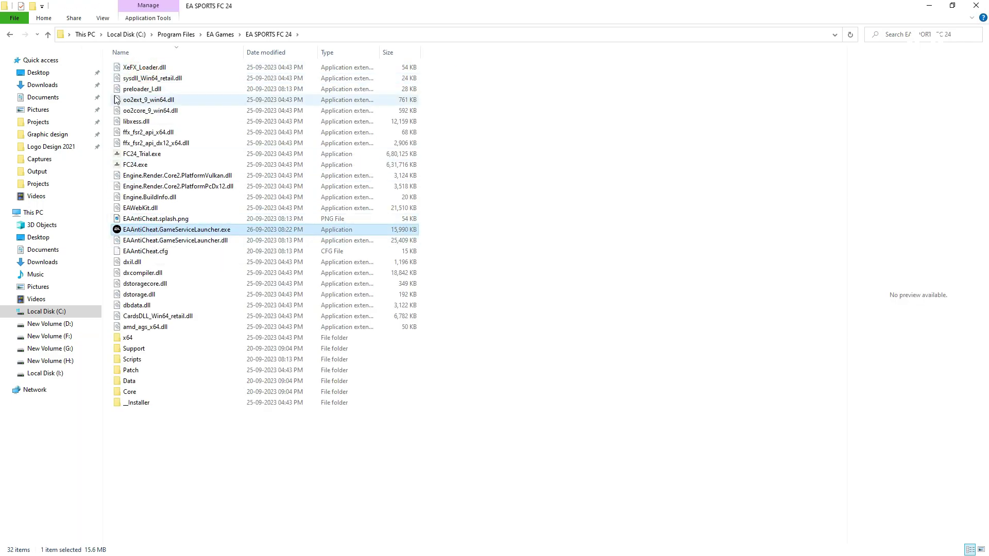
{"action": "left_click", "coordinate": [134, 350]}
{"action": "double_click", "coordinate": [135, 402]}
{"action": "double_click", "coordinate": [137, 78]}
{"action": "right_click", "coordinate": [157, 67]}
{"action": "left_click", "coordinate": [170, 88]}
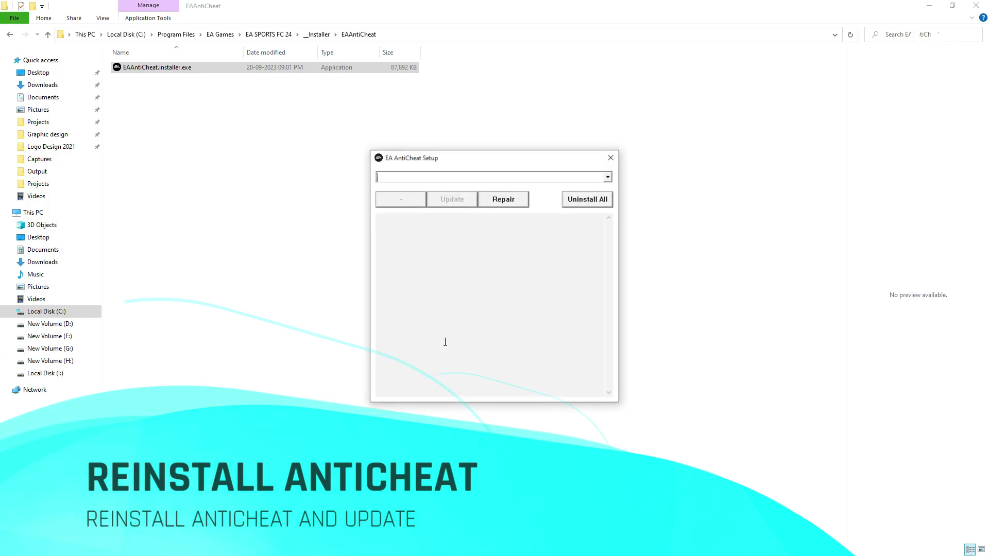
Uninstall and reinstall EA AntiCheat for FC 24, run its update and close the setup.
{"action": "left_click", "coordinate": [489, 177]}
{"action": "left_click", "coordinate": [409, 207]}
{"action": "left_click", "coordinate": [407, 202]}
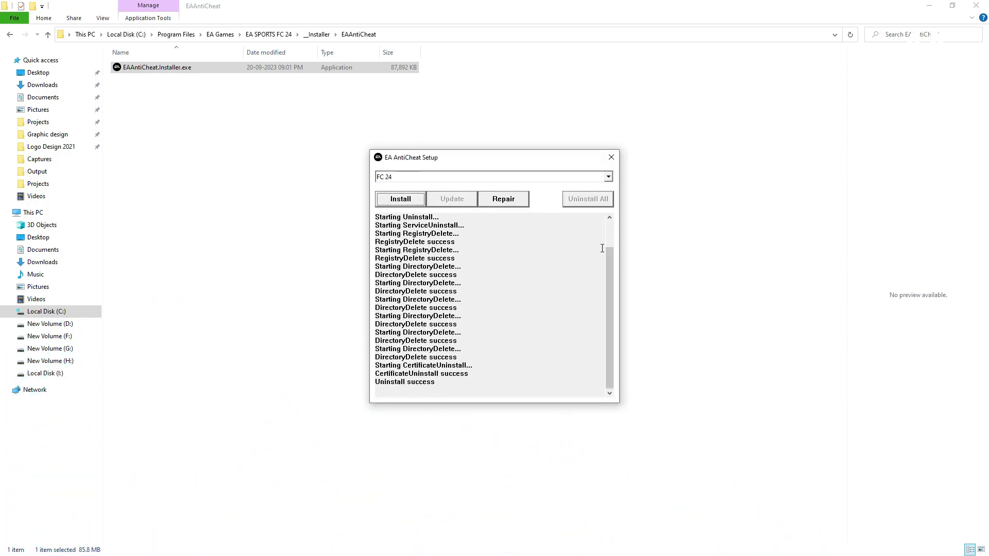
{"action": "left_click", "coordinate": [407, 202]}
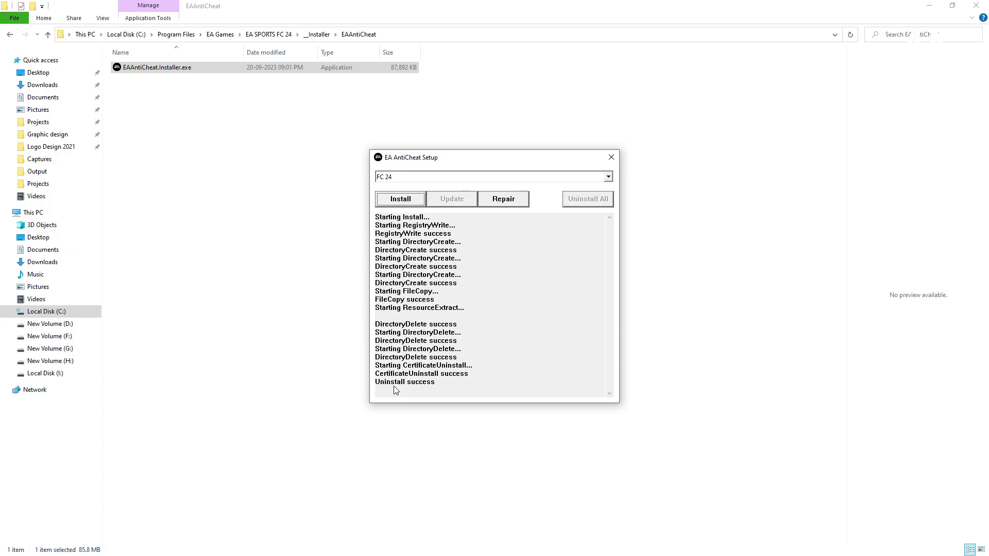
{"action": "left_click", "coordinate": [451, 203]}
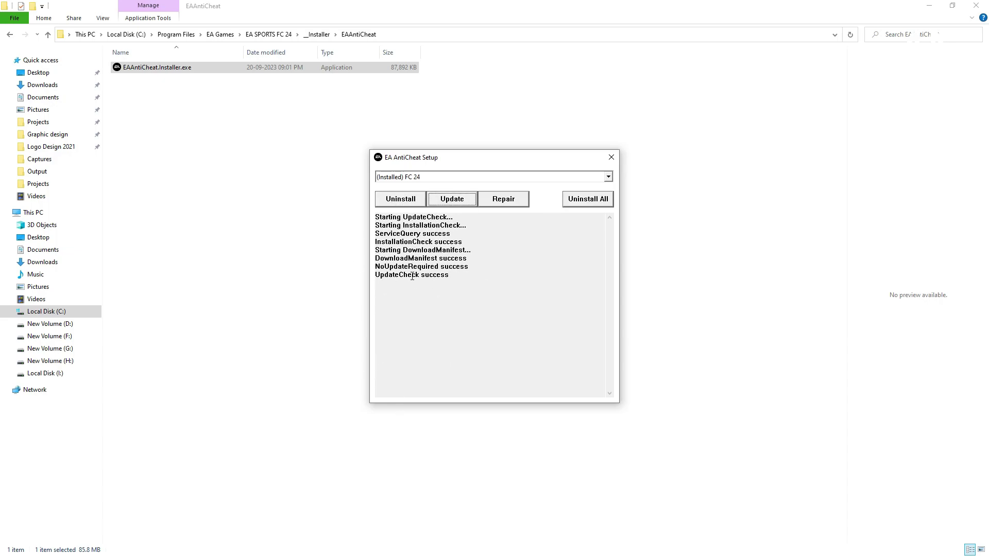
{"action": "key", "text": "alt+F4"}
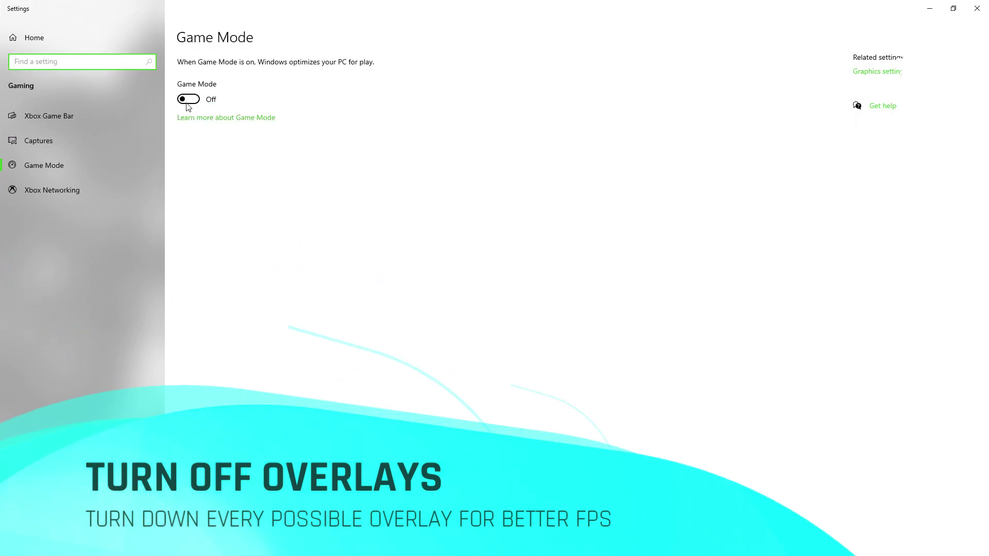
Check the Windows Graphics settings and Xbox Game Bar settings, and close Settings.
{"action": "left_click", "coordinate": [876, 71]}
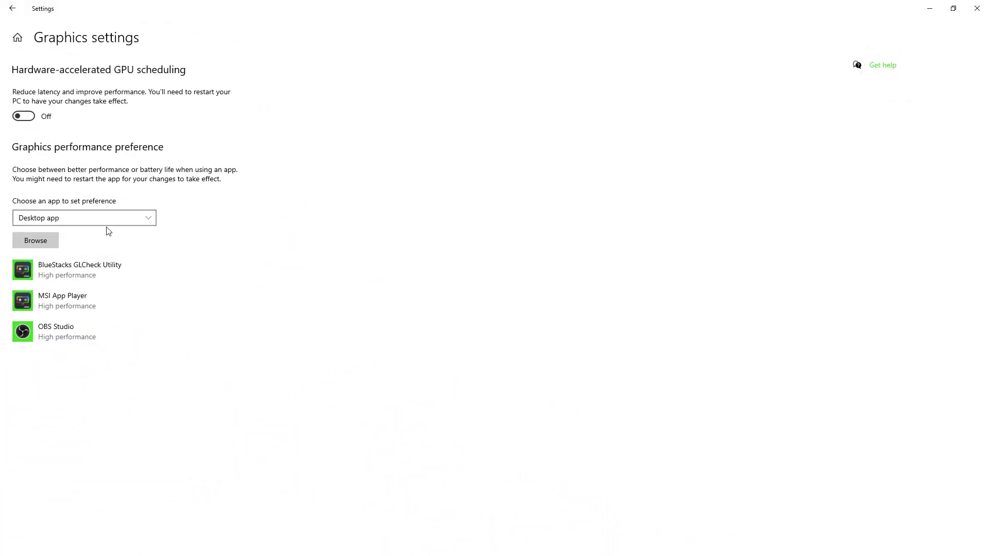
{"action": "left_click", "coordinate": [12, 8]}
{"action": "left_click", "coordinate": [57, 118]}
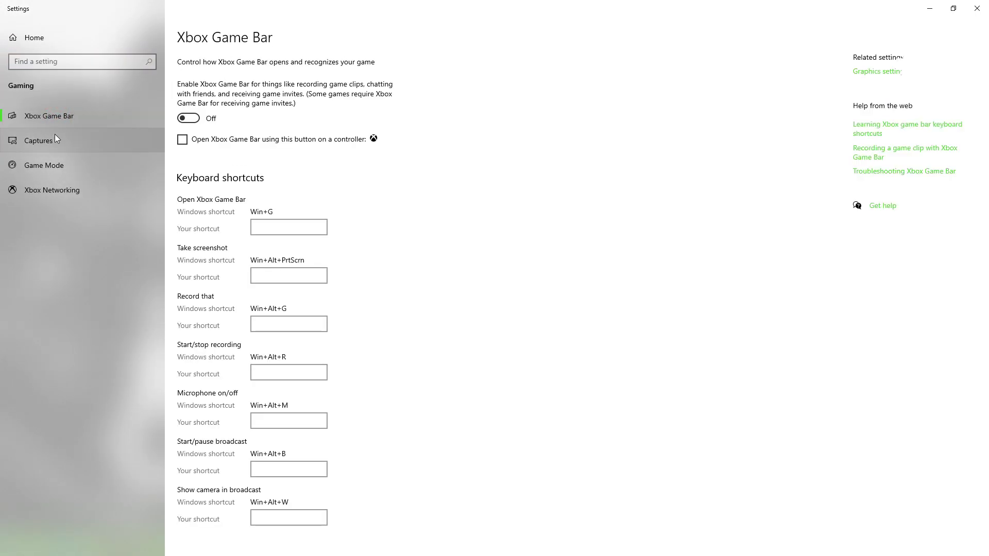
{"action": "left_click", "coordinate": [977, 8]}
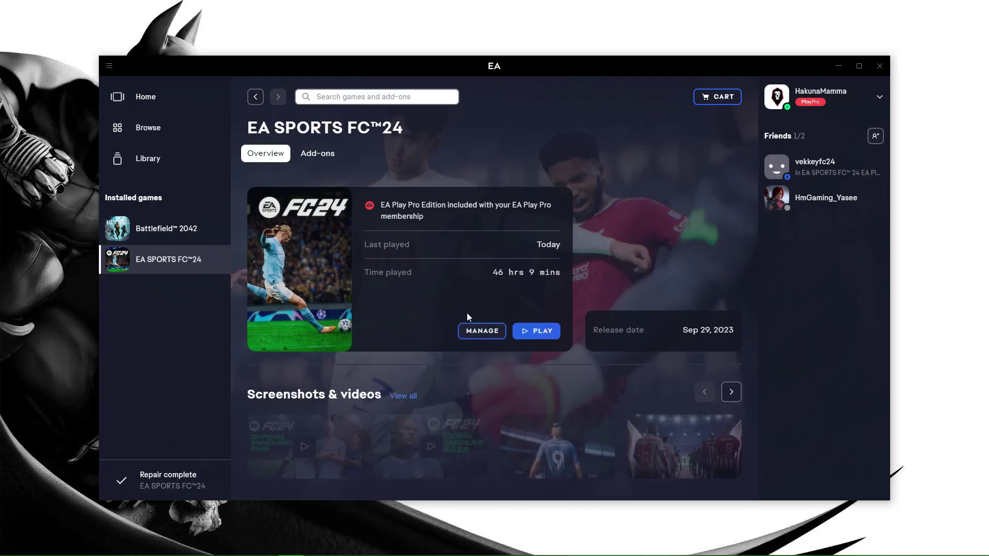
Start a repair of EA SPORTS FC 24 in the EA app.
{"action": "left_click", "coordinate": [491, 331]}
{"action": "left_click", "coordinate": [481, 394]}
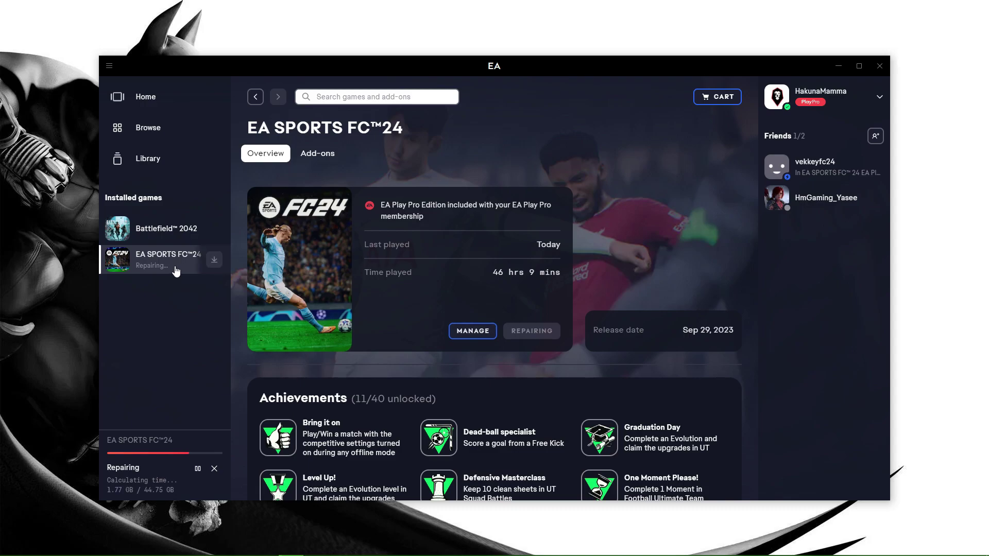
Disable the in-game overlay in the EA app's application settings.
{"action": "left_click", "coordinate": [111, 64]}
{"action": "left_click", "coordinate": [130, 118]}
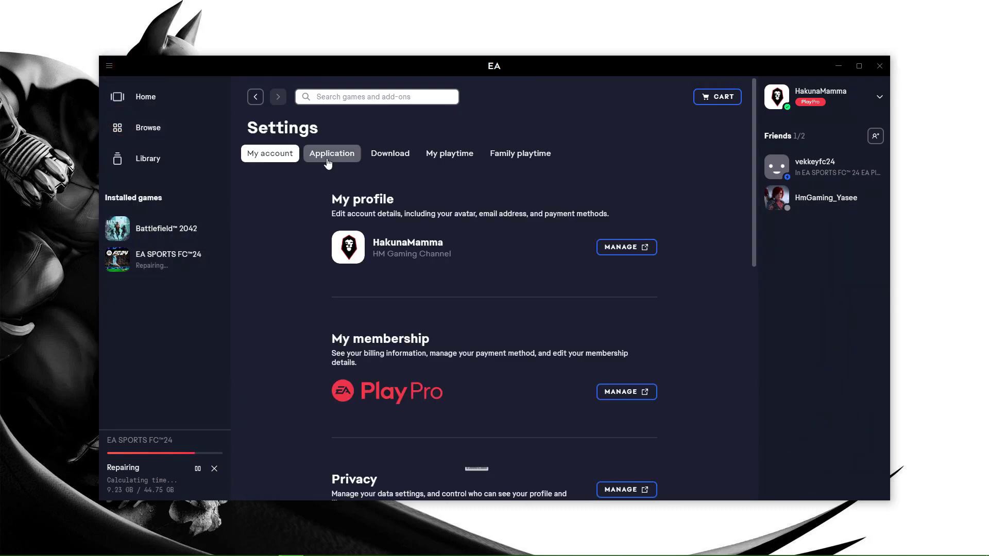
{"action": "left_click", "coordinate": [330, 154]}
{"action": "scroll", "coordinate": [595, 313], "scroll_direction": "down", "scroll_amount": 8}
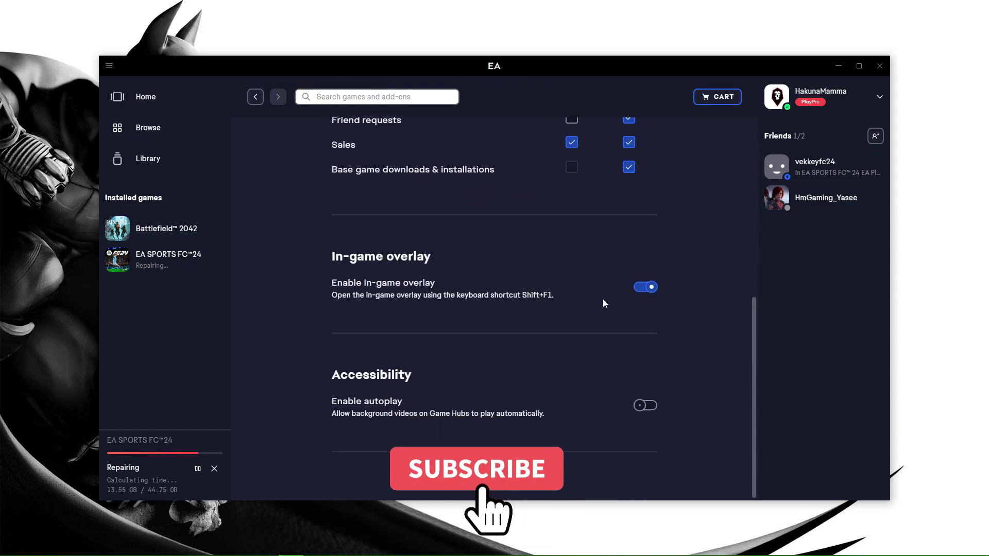
{"action": "left_click", "coordinate": [646, 290]}
{"action": "left_click", "coordinate": [606, 324]}
{"action": "scroll", "coordinate": [621, 335], "scroll_direction": "up", "scroll_amount": 8}
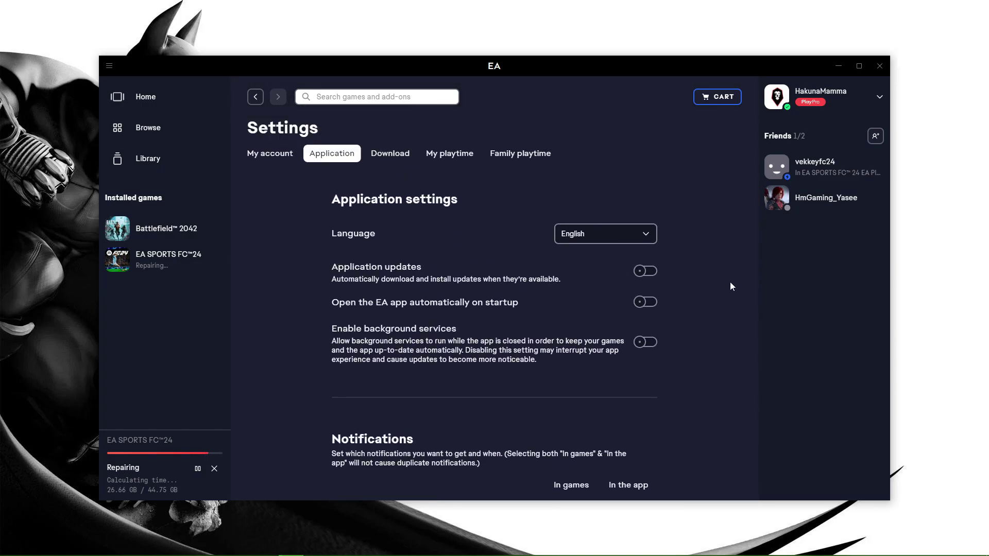
Return to the EA SPORTS FC 24 game page and check the progress of the repair.
{"action": "left_click", "coordinate": [144, 97]}
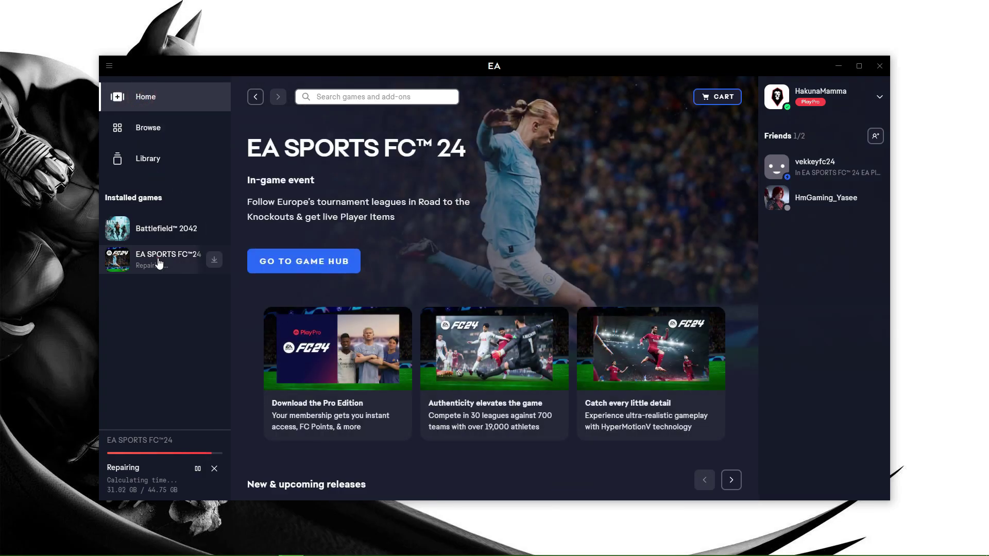
{"action": "left_click", "coordinate": [158, 263]}
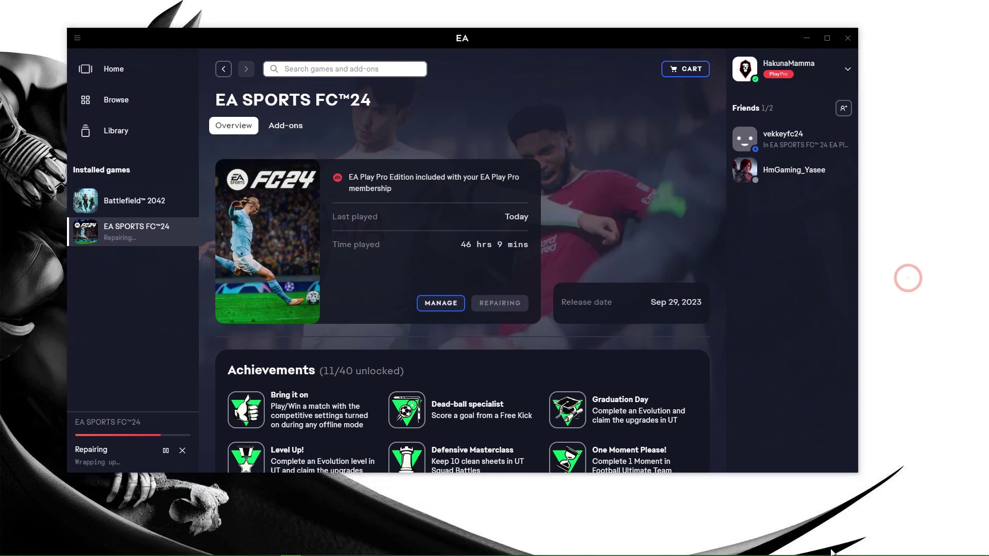
{"action": "left_click", "coordinate": [862, 547]}
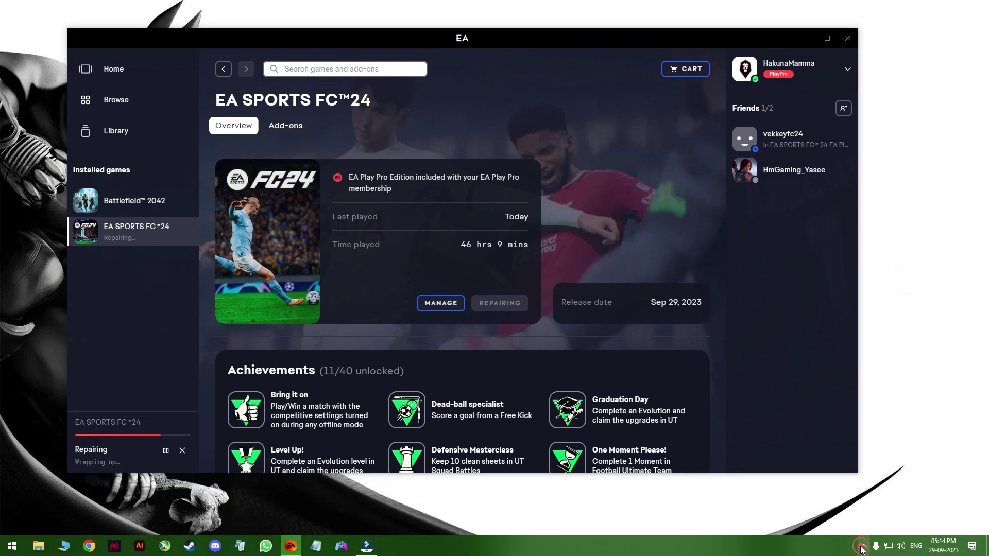
{"action": "right_click", "coordinate": [21, 292]}
{"action": "left_click", "coordinate": [440, 303]}
{"action": "left_click", "coordinate": [77, 38]}
{"action": "mouse_move", "coordinate": [111, 125]}
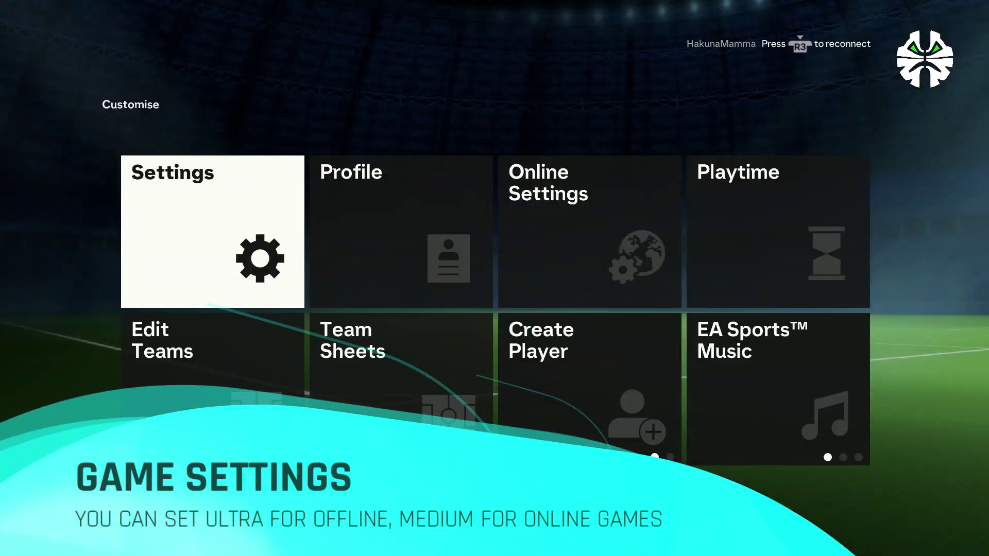
{"action": "key", "text": "Right"}
{"action": "key", "text": "Right"}
{"action": "key", "text": "Right"}
{"action": "key", "text": "Left"}
{"action": "key", "text": "Left"}
{"action": "key", "text": "Left"}
{"action": "key", "text": "Right"}
{"action": "key", "text": "Right"}
{"action": "key", "text": "Right"}
{"action": "key", "text": "Left"}
{"action": "key", "text": "Left"}
{"action": "key", "text": "Right"}
{"action": "key", "text": "Left"}
{"action": "key", "text": "Left"}
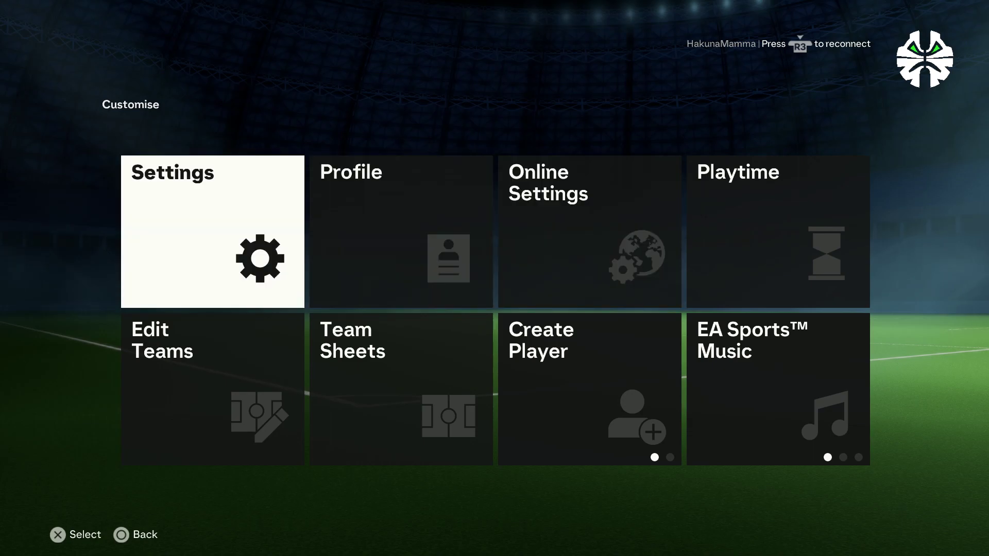
Open the Display Configuration page of the Game Settings from the Customise screen in EA SPORTS FC 24.
{"action": "key", "text": "Return"}
{"action": "key", "text": "Right"}
{"action": "key", "text": "Return"}
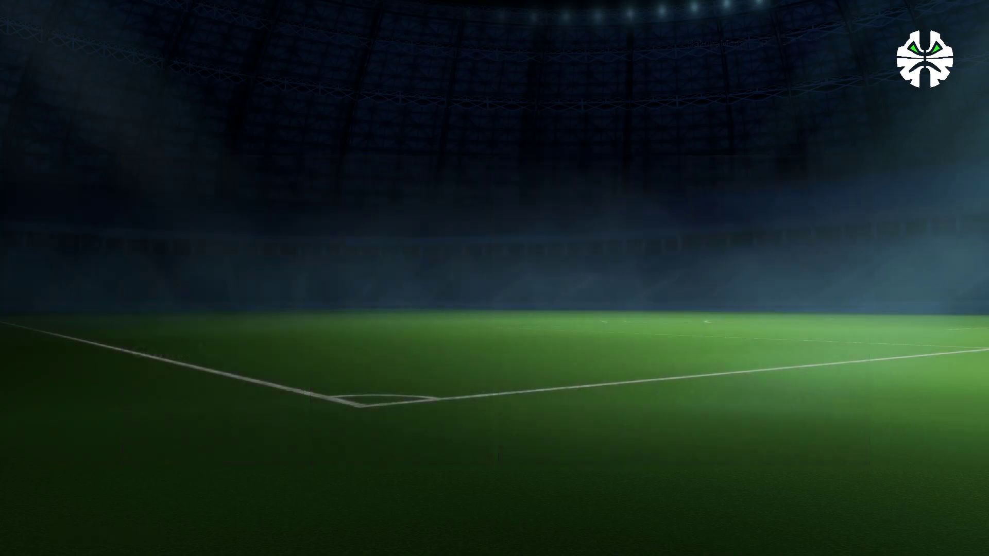
{"action": "key", "text": "q"}
Examine the resolution, display mode, refresh rate and frame rate settings in Display Configuration.
{"action": "key", "text": "Down"}
{"action": "key", "text": "Down"}
{"action": "key", "text": "Down"}
{"action": "key", "text": "Down"}
{"action": "key", "text": "Down"}
{"action": "key", "text": "Up"}
{"action": "key", "text": "Up"}
{"action": "key", "text": "Up"}
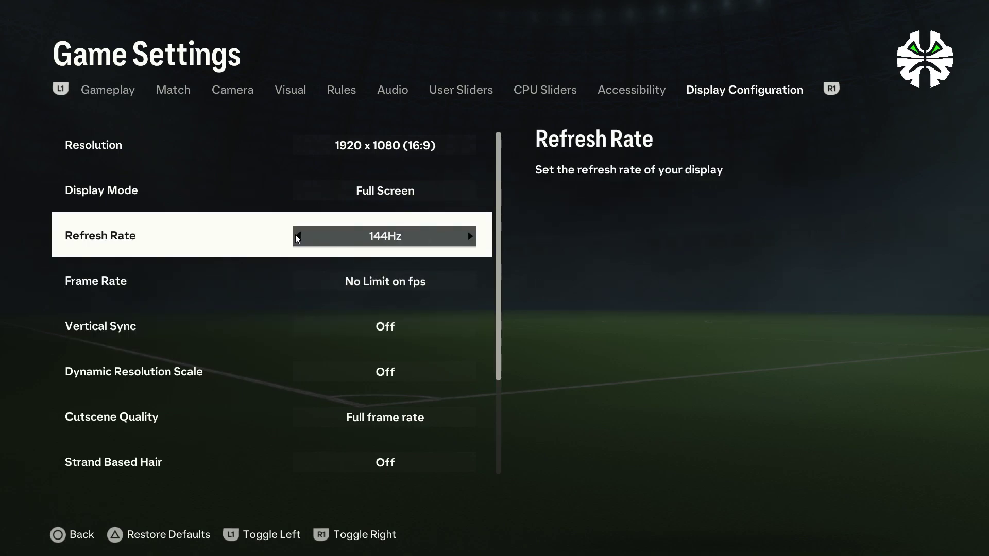
{"action": "key", "text": "Up"}
{"action": "key", "text": "Down"}
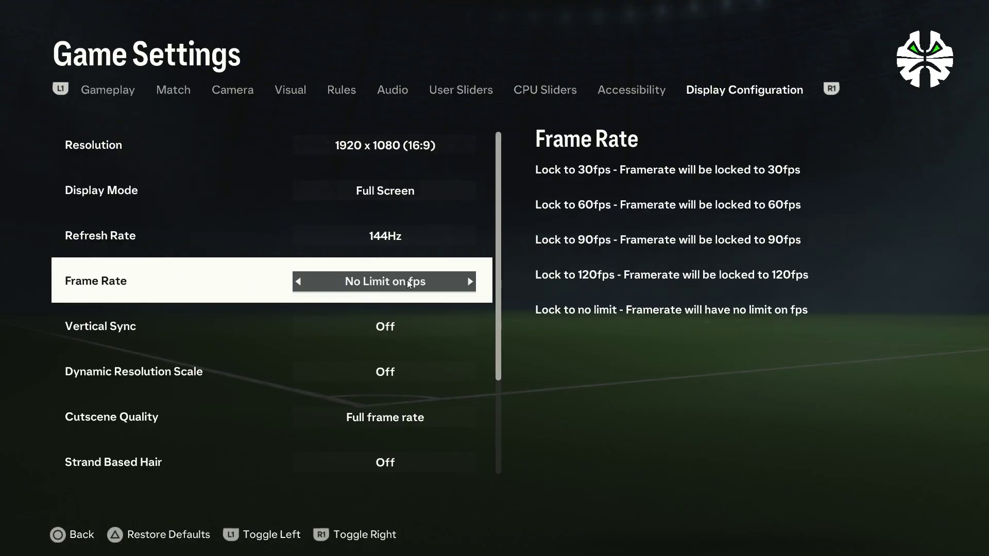
Look through the Frame Rate options and finish on No Limit on fps.
{"action": "key", "text": "Right"}
{"action": "key", "text": "Right"}
{"action": "key", "text": "Right"}
{"action": "key", "text": "Right"}
{"action": "key", "text": "Left"}
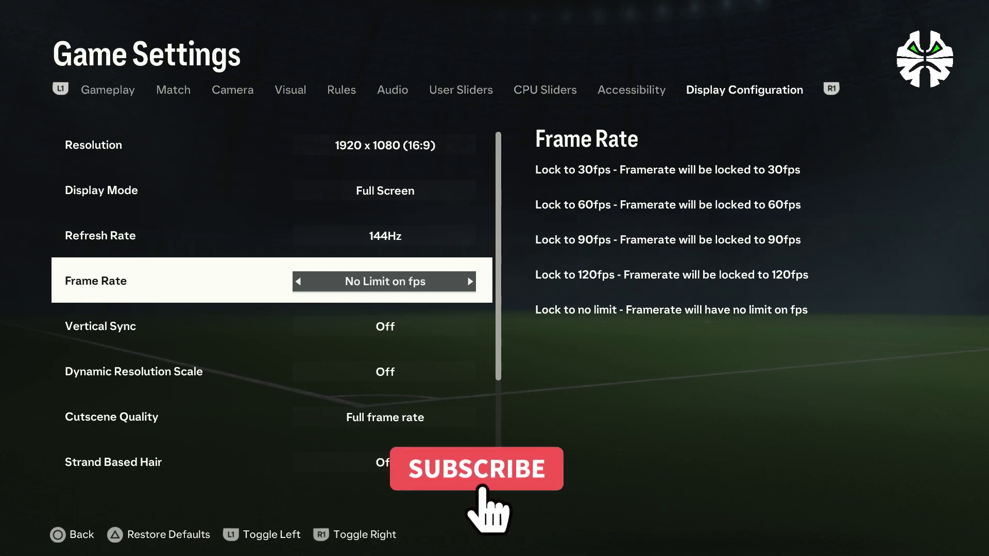
Examine the Vertical Sync, Dynamic Resolution Scale, Cutscene Quality and Strand Based Hair settings.
{"action": "key", "text": "Down"}
{"action": "key", "text": "Down"}
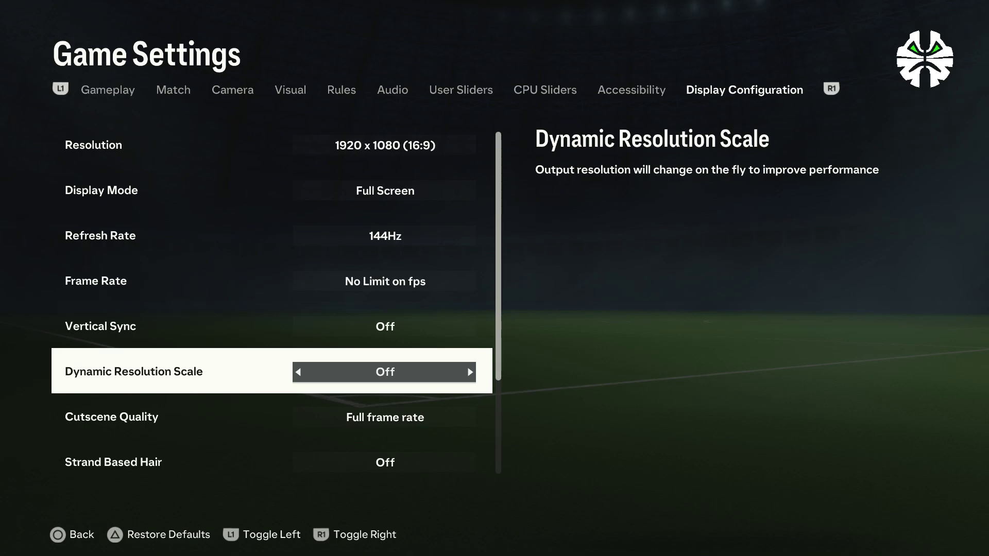
{"action": "key", "text": "Down"}
{"action": "key", "text": "Down"}
{"action": "key", "text": "Up"}
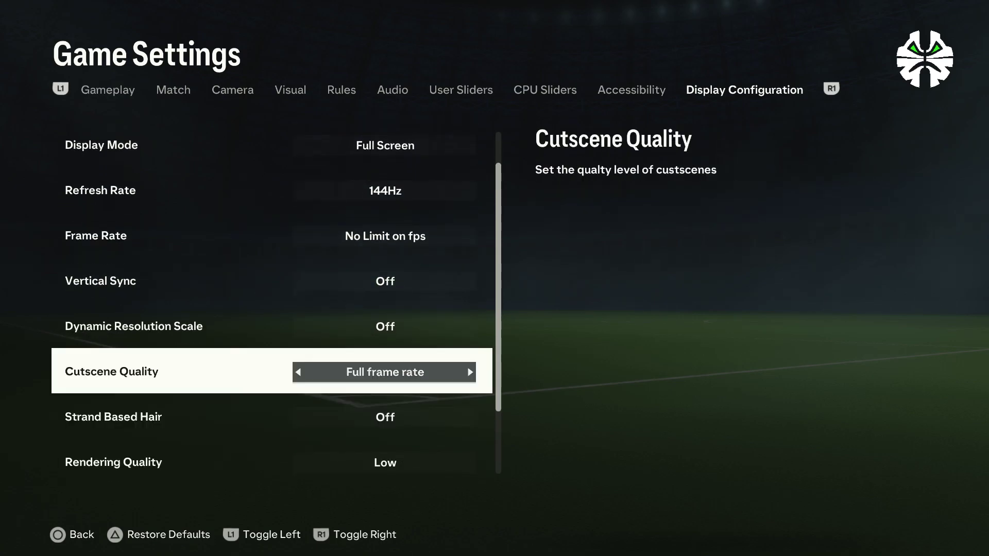
{"action": "key", "text": "Down"}
{"action": "key", "text": "Up"}
{"action": "key", "text": "Right"}
{"action": "key", "text": "Down"}
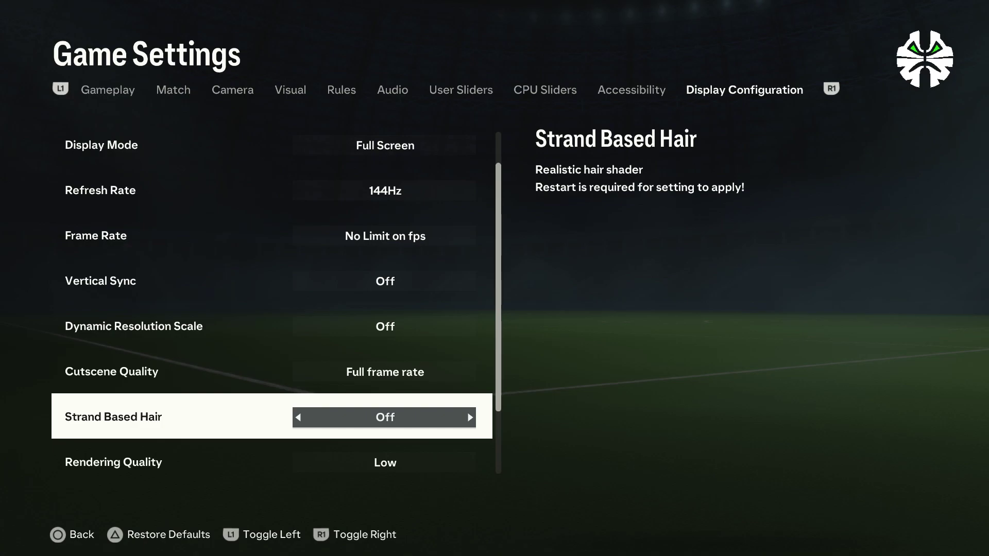
Set Rendering Quality, Grass Quality and Crowd Quality to Ultra.
{"action": "key", "text": "Down"}
{"action": "key", "text": "Right"}
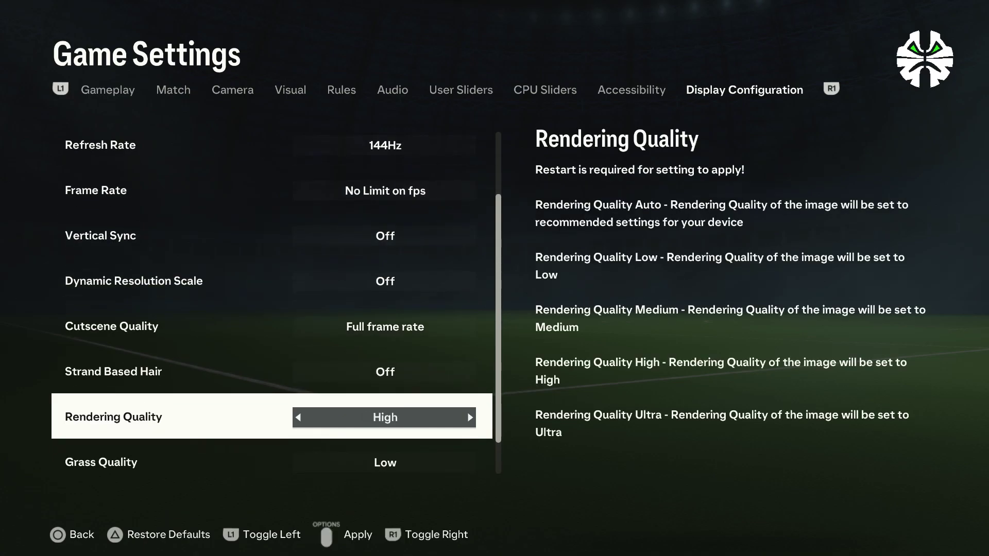
{"action": "key", "text": "Down"}
{"action": "key", "text": "Right"}
{"action": "key", "text": "Right"}
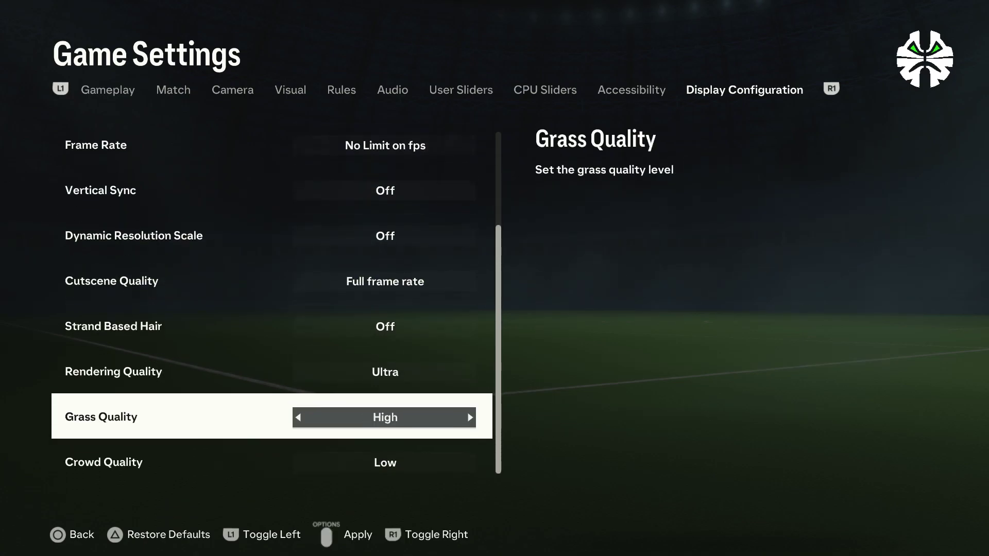
{"action": "key", "text": "Down"}
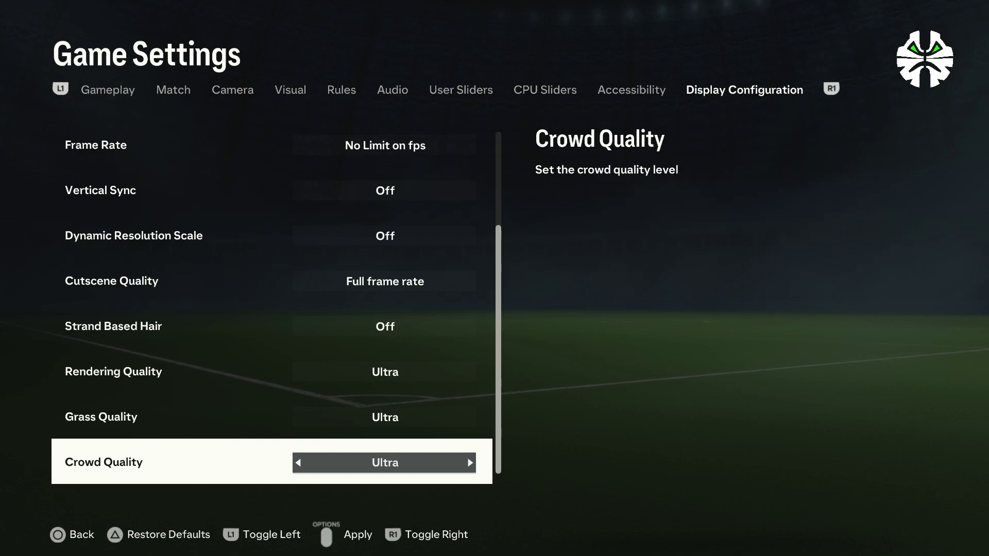
{"action": "key", "text": "Up"}
{"action": "key", "text": "Up"}
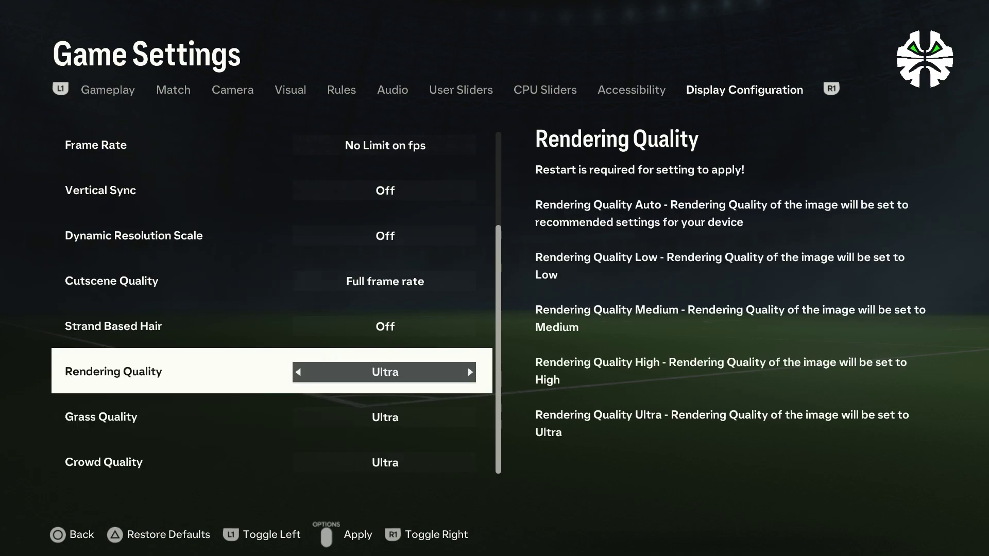